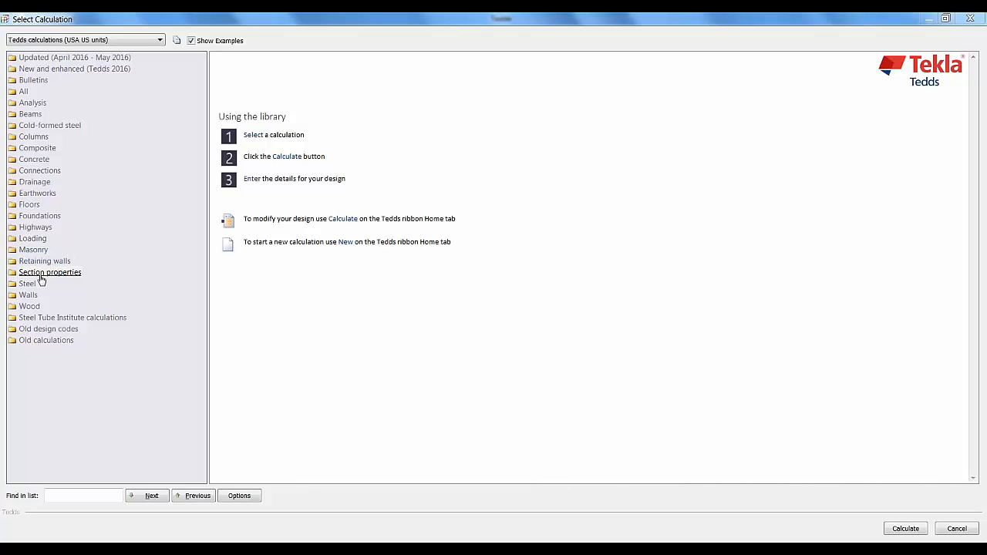
# Start the Section properties calculator calculation from the Section properties group of the USA library
pyautogui.click(39, 278)
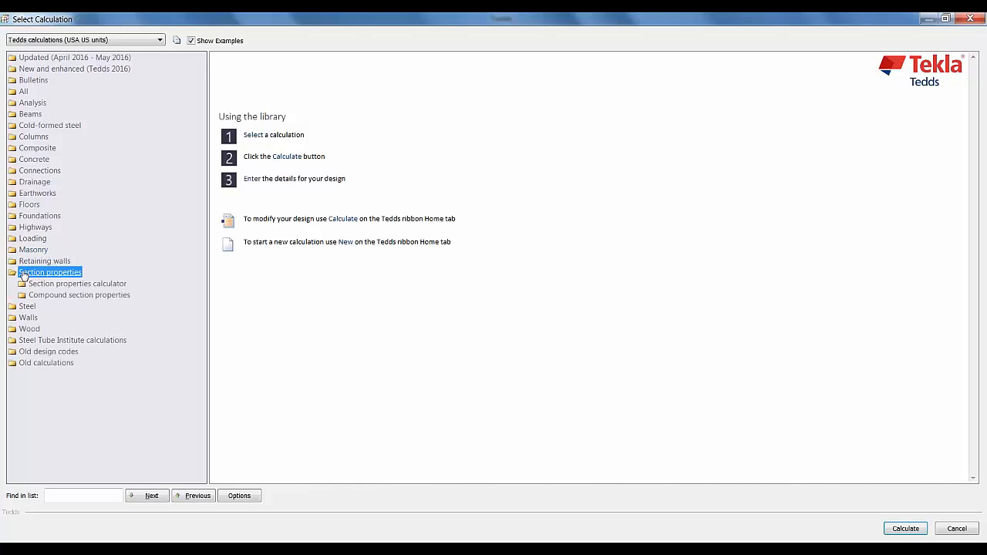
pyautogui.click(58, 297)
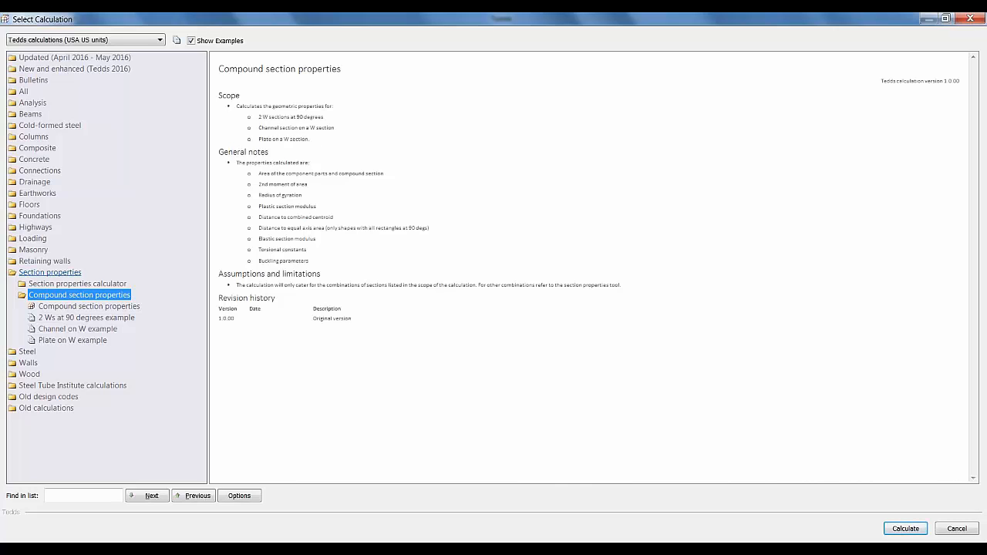
pyautogui.click(46, 283)
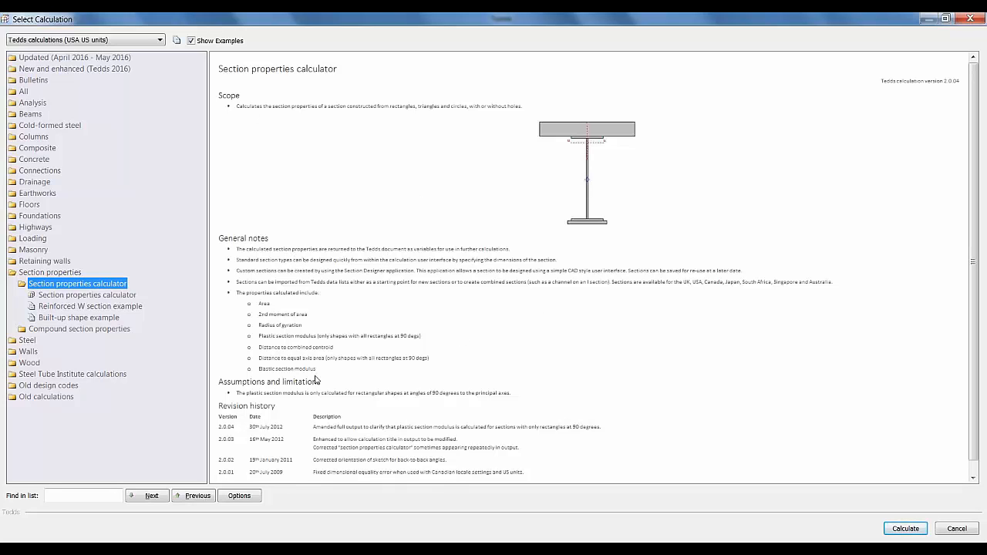
pyautogui.click(378, 384)
pyautogui.scroll(-1, 407, 345)
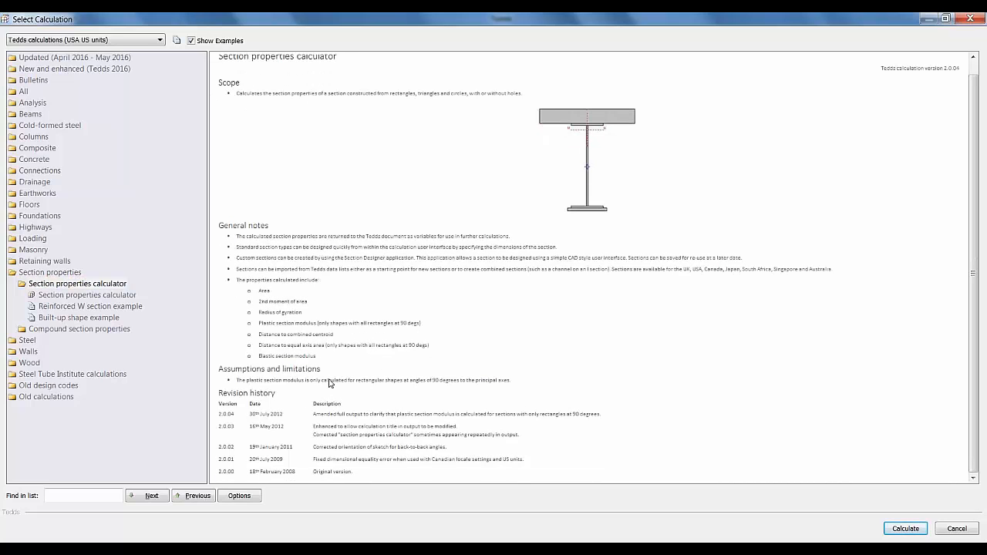
pyautogui.scroll(1, 426, 374)
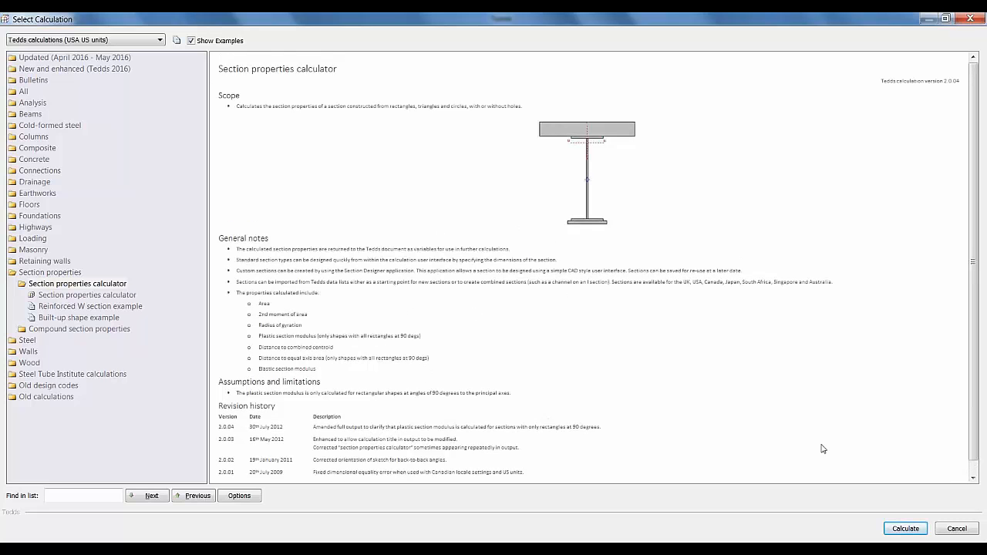
pyautogui.click(904, 529)
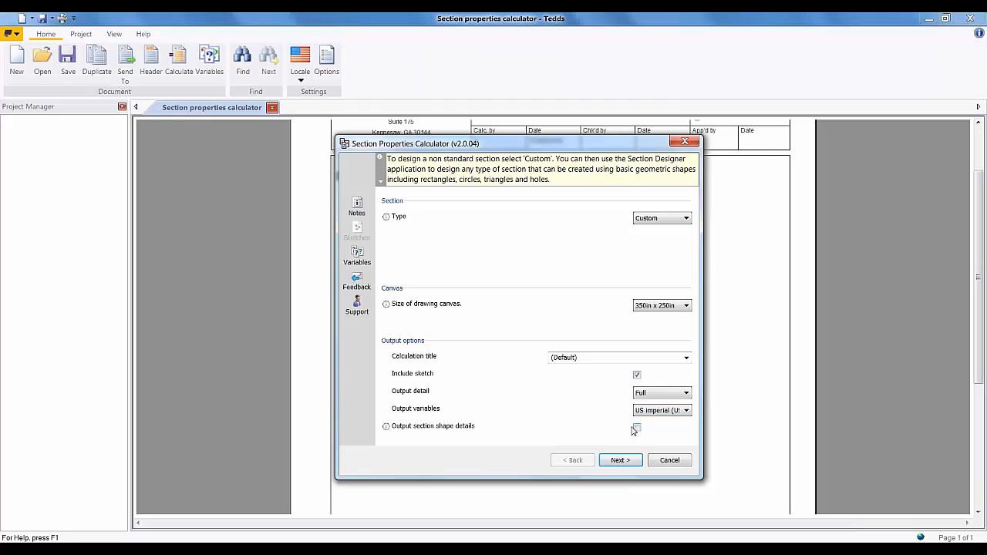
# Keep the Custom section type, 350in x 250in canvas and Full output detail, title the calculation "Custom Section Properties" and proceed to designing the section
pyautogui.click(673, 222)
pyautogui.click(673, 221)
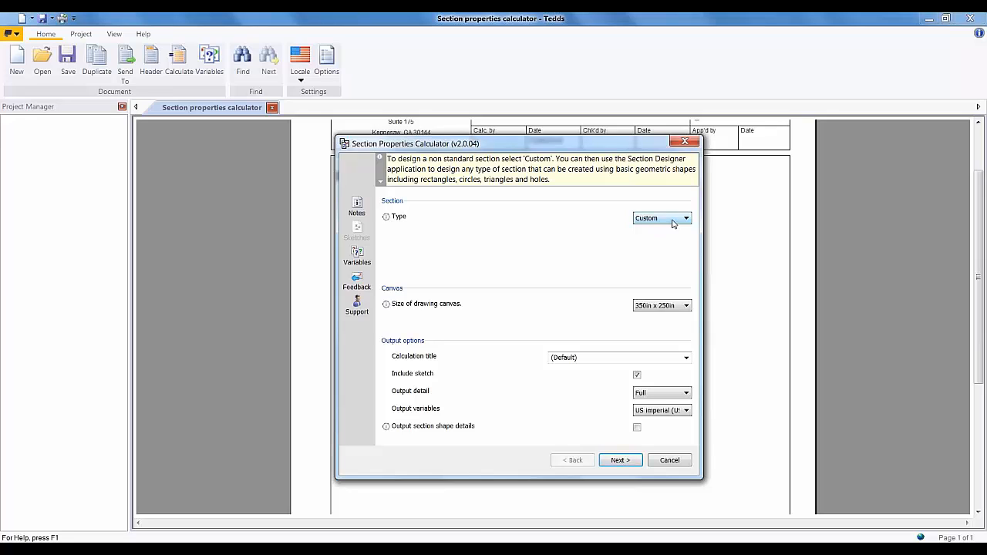
pyautogui.click(659, 307)
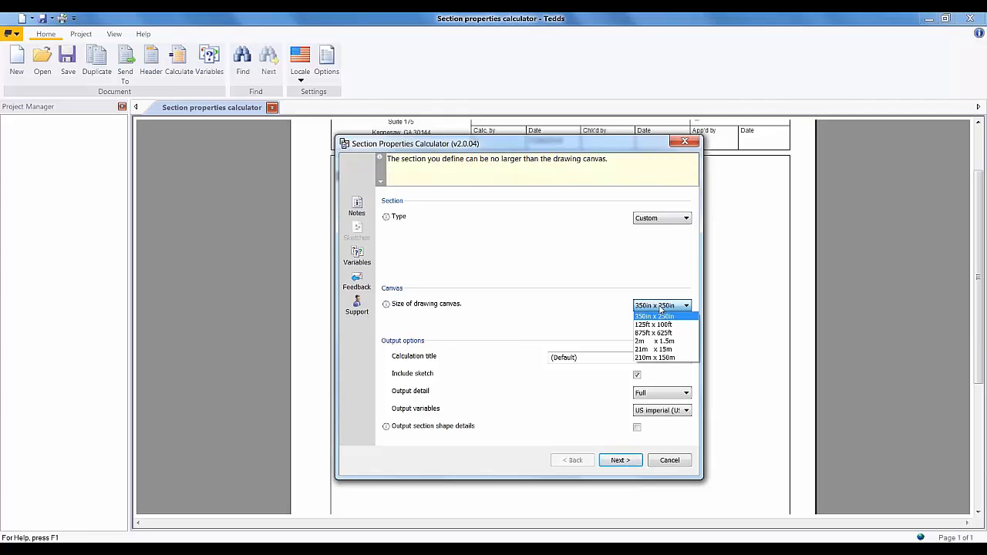
pyautogui.click(660, 307)
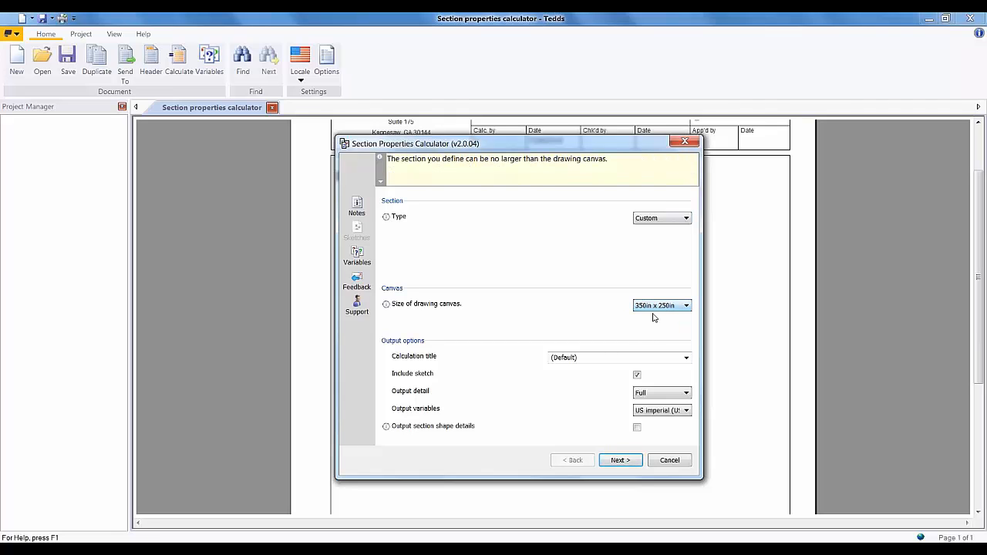
pyautogui.click(598, 355)
pyautogui.write('Custom')
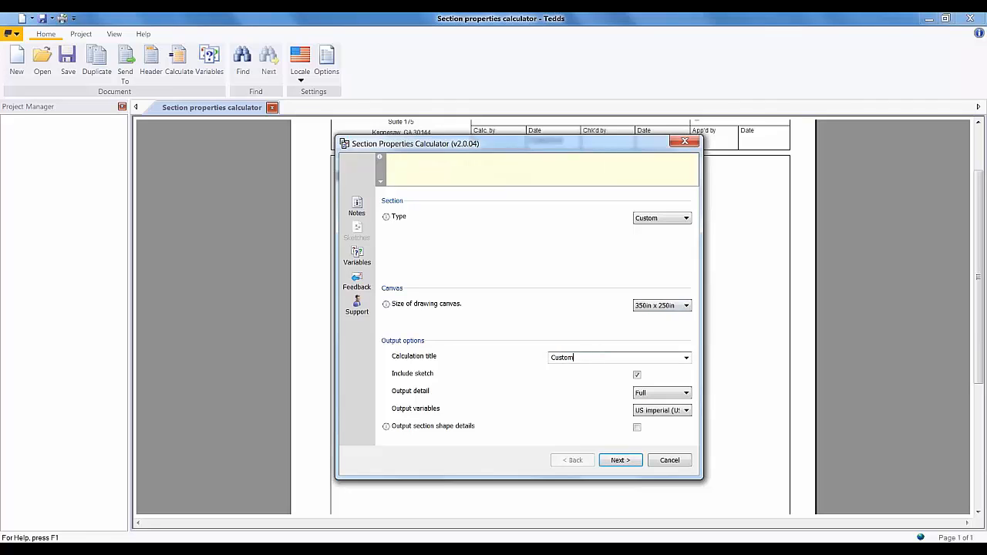
pyautogui.write(' Section Properties')
pyautogui.click(661, 395)
pyautogui.click(661, 400)
pyautogui.click(624, 460)
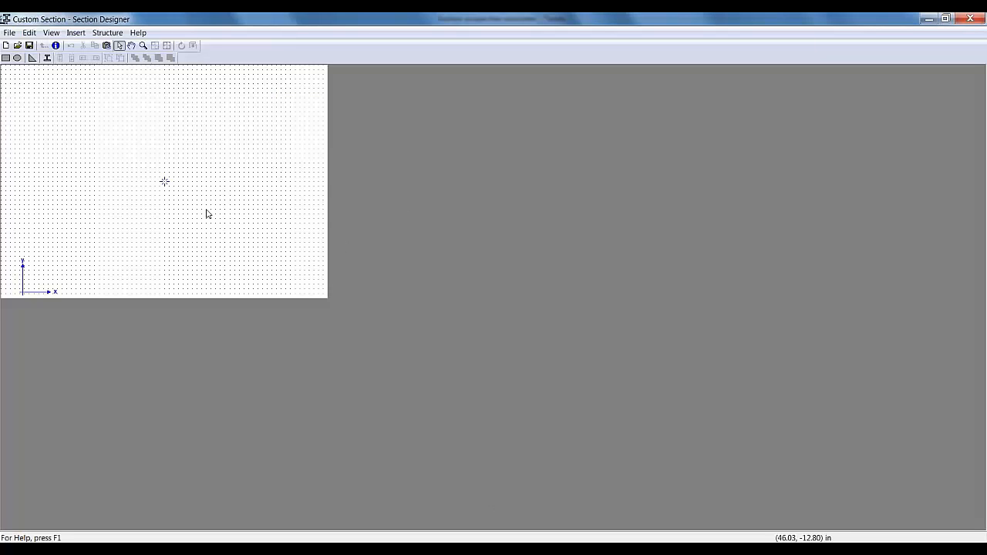
# Draw a rectangle about 11.5 in long and 8.8 in wide, up and to the left of the global origin
pyautogui.click(51, 33)
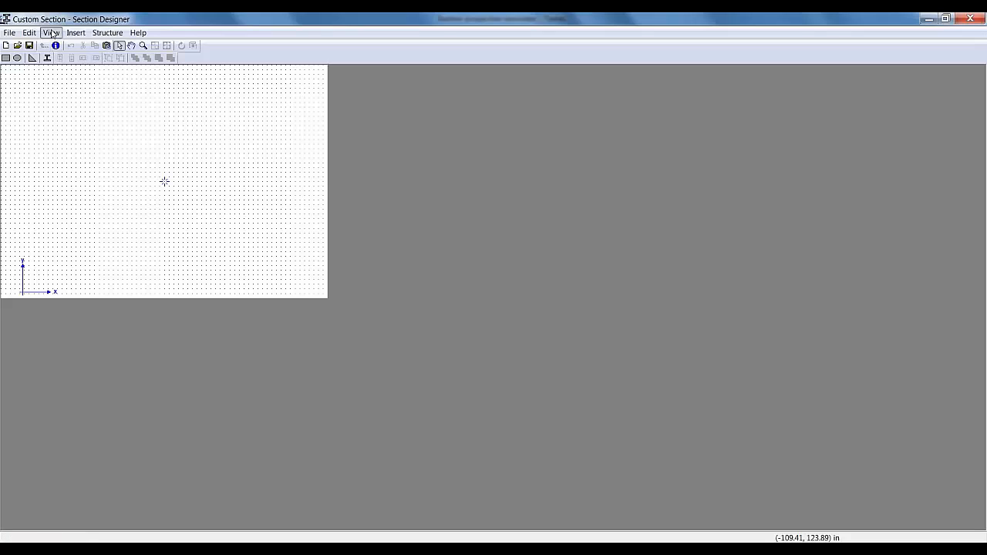
pyautogui.moveTo(94, 142)
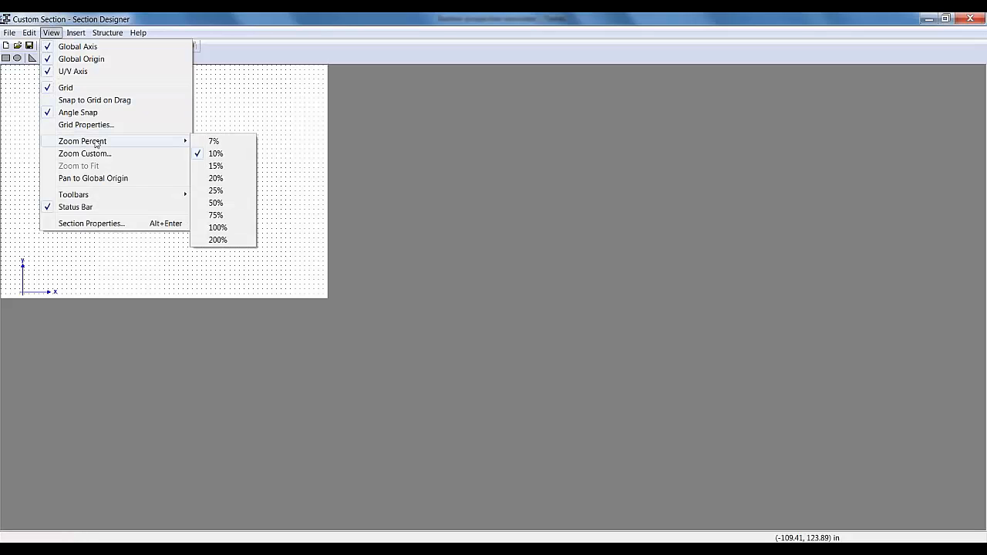
pyautogui.click(216, 215)
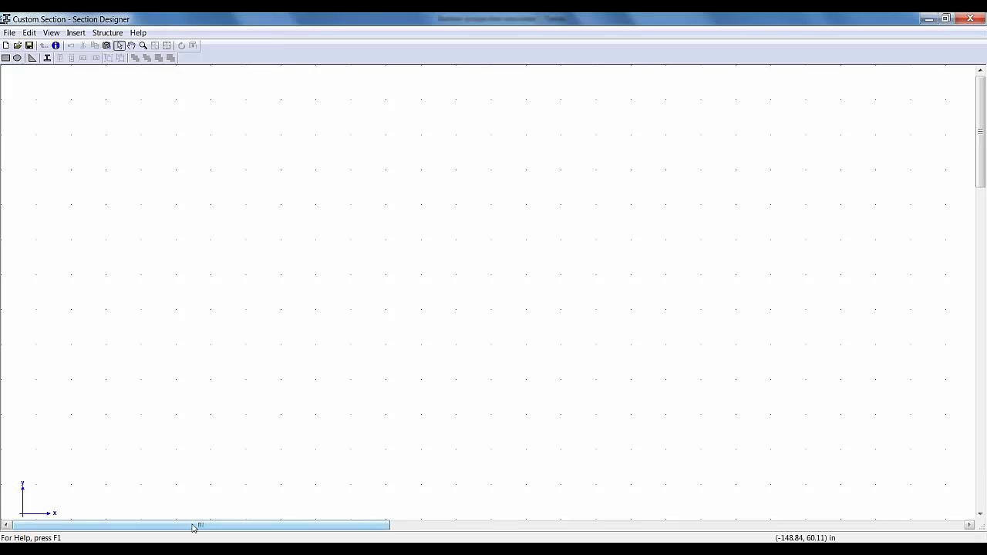
pyautogui.moveTo(193, 527); pyautogui.dragTo(427, 511)
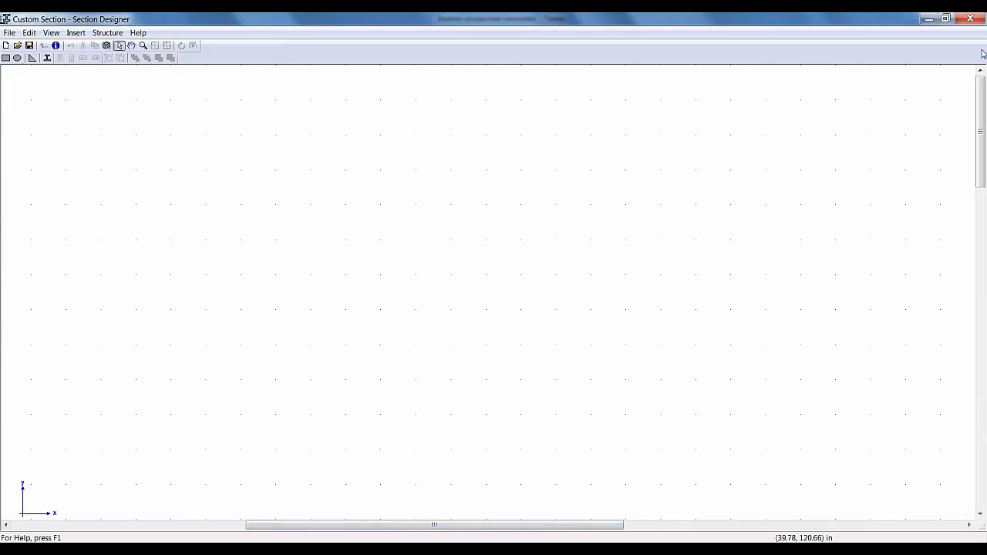
pyautogui.moveTo(980, 91); pyautogui.dragTo(936, 260)
pyautogui.moveTo(594, 525); pyautogui.dragTo(678, 497)
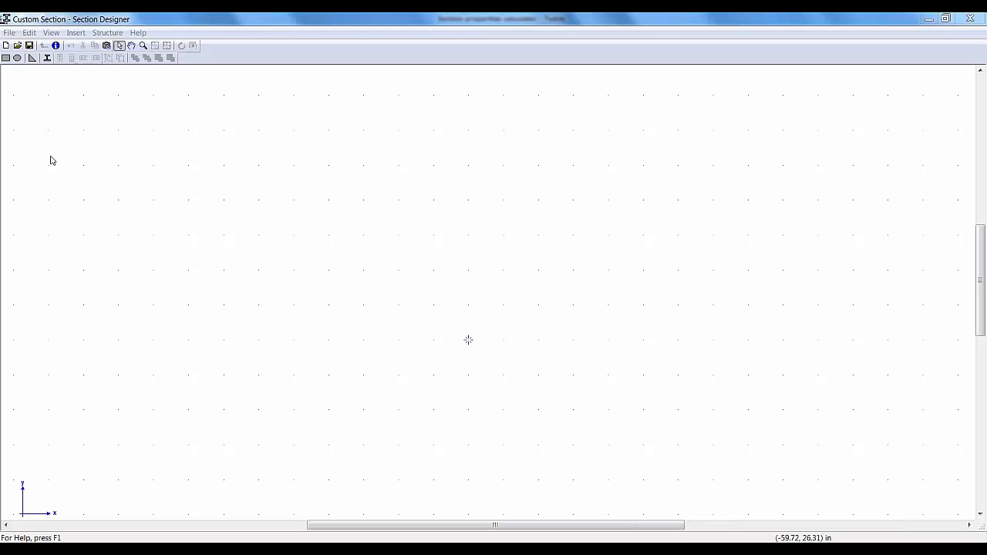
pyautogui.click(5, 59)
pyautogui.moveTo(107, 155); pyautogui.dragTo(187, 216)
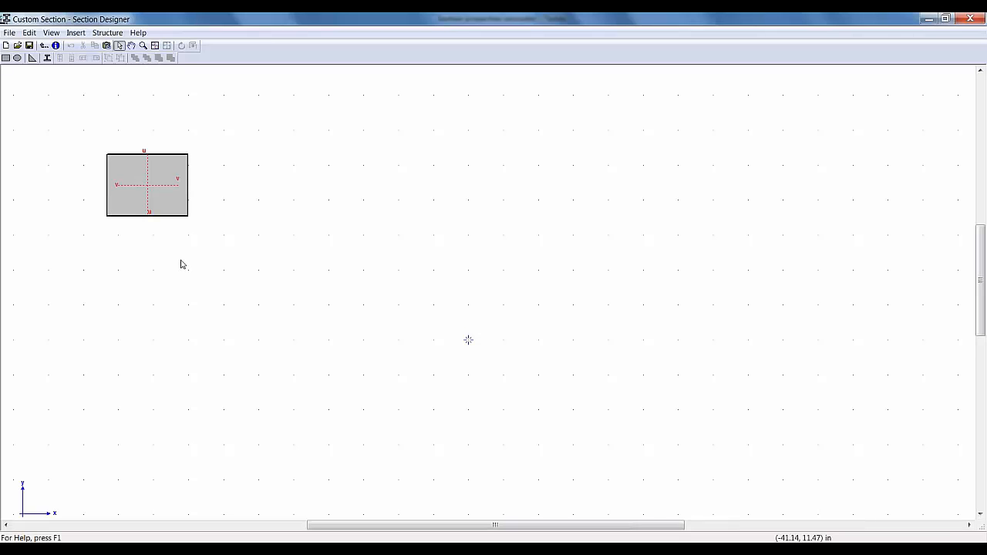
# Set the rectangle's length and width both to 10 in
pyautogui.doubleClick(160, 205)
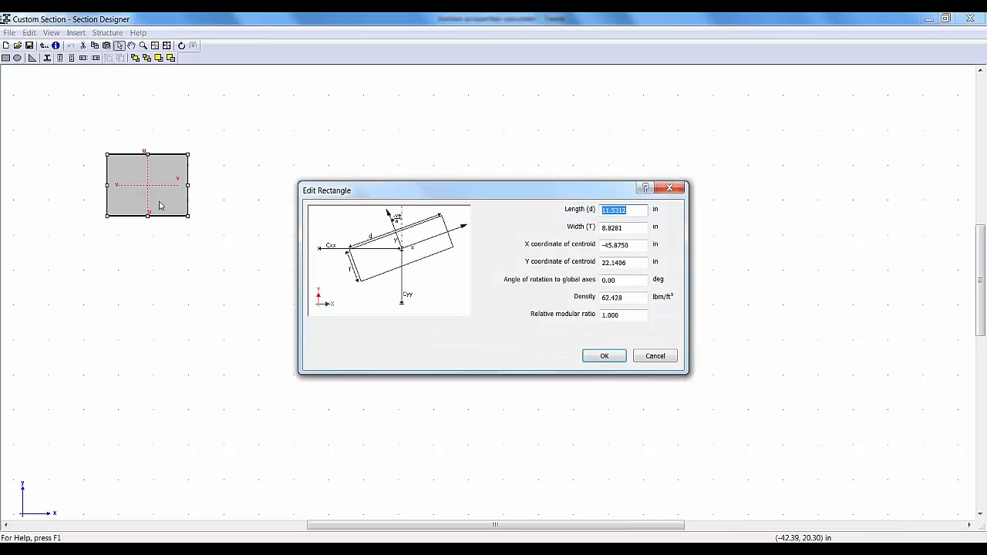
pyautogui.click(628, 210)
pyautogui.doubleClick(604, 203)
pyautogui.write('10')
pyautogui.press('Tab')
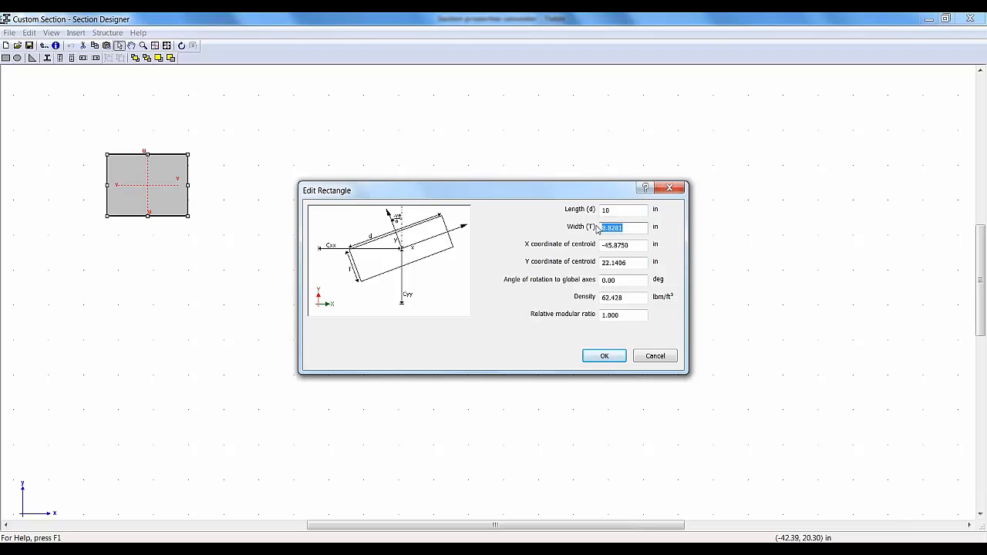
pyautogui.write('10')
pyautogui.click(635, 315)
pyautogui.click(610, 357)
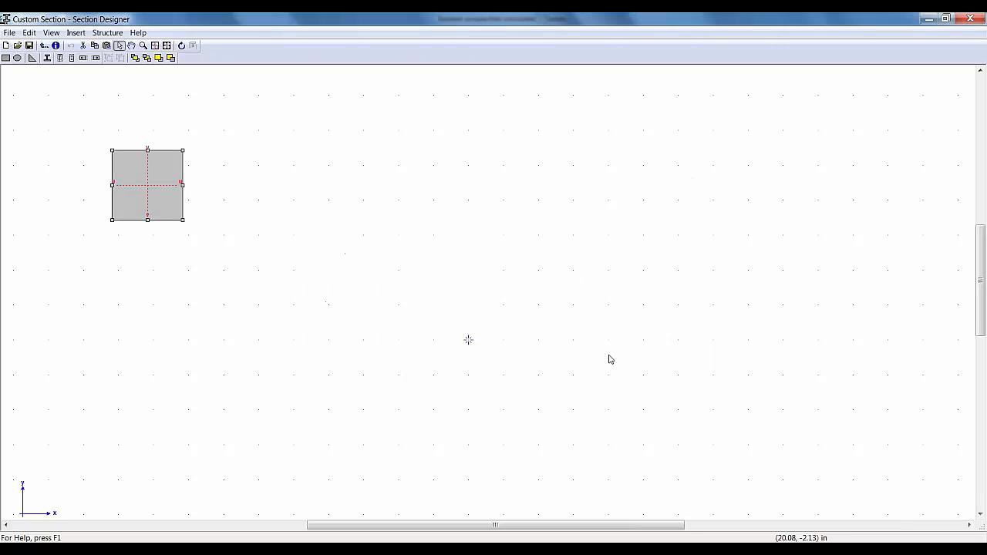
pyautogui.click(180, 302)
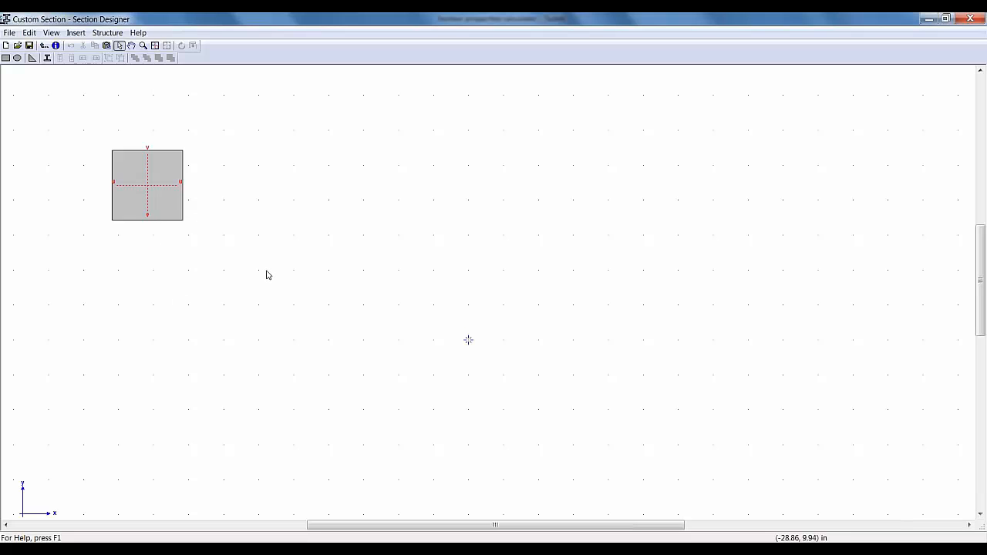
# Look through the available shape types to insert, and delete the square from the canvas
pyautogui.click(76, 33)
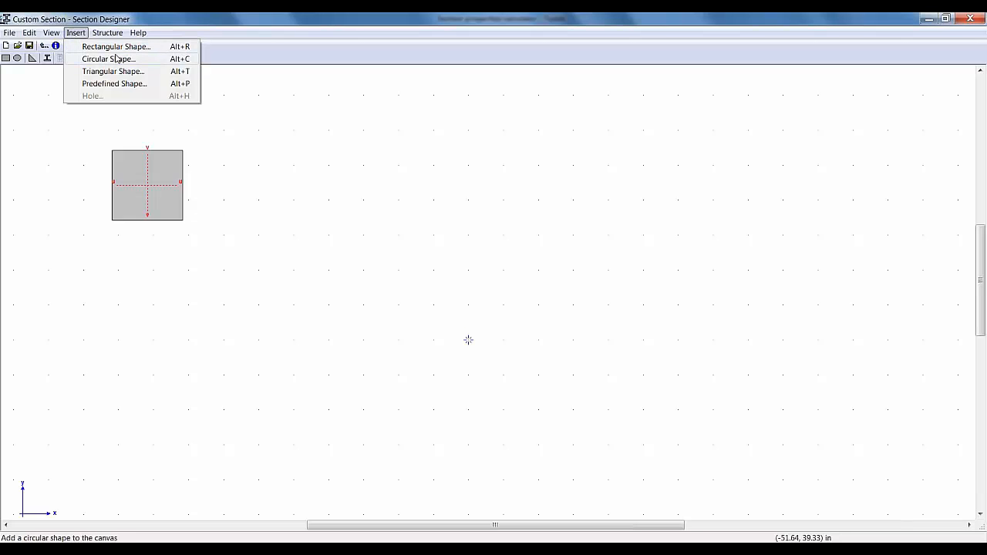
pyautogui.click(147, 204)
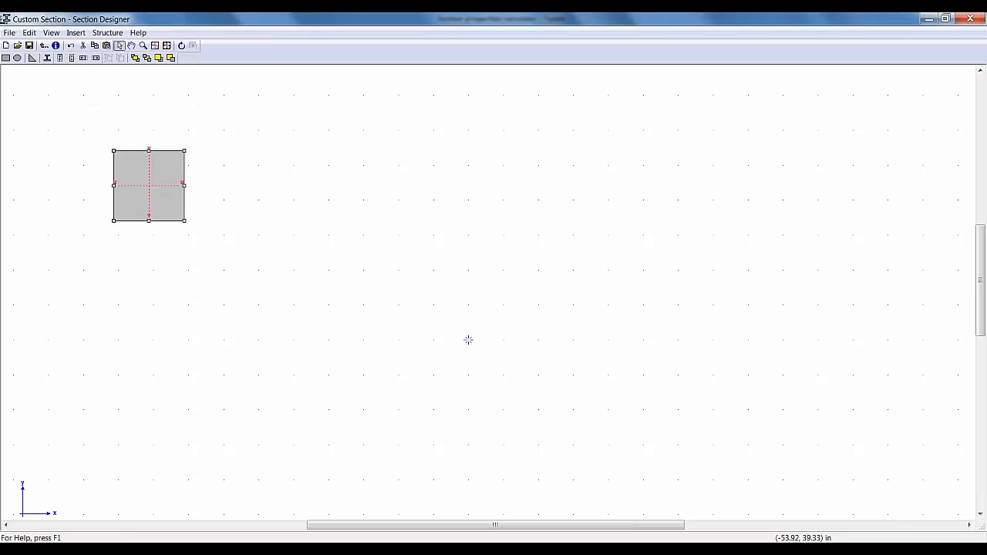
pyautogui.click(75, 33)
pyautogui.click(266, 16)
pyautogui.click(169, 178)
pyautogui.press('Delete')
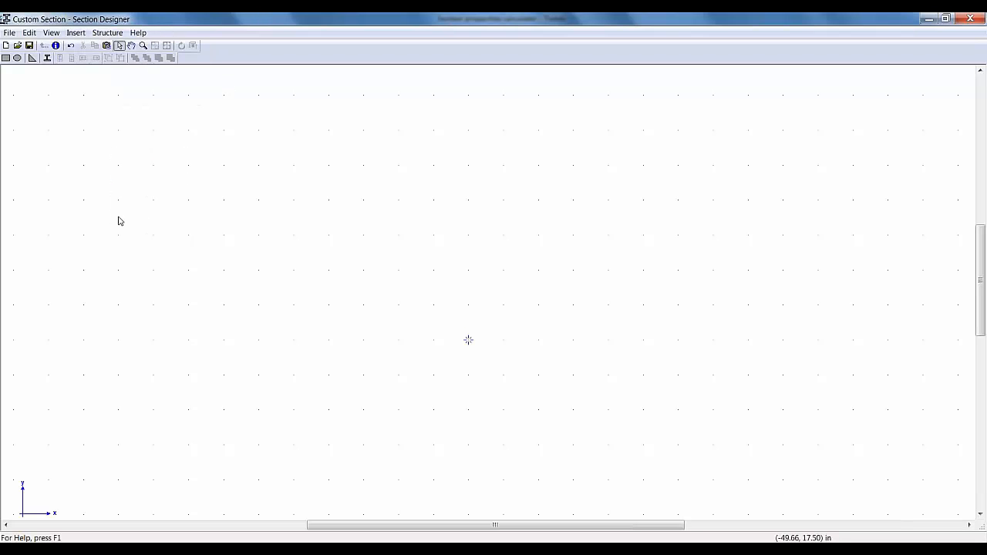
# Insert a predefined W 10x45 shape from the USA standard steel sections
pyautogui.click(47, 58)
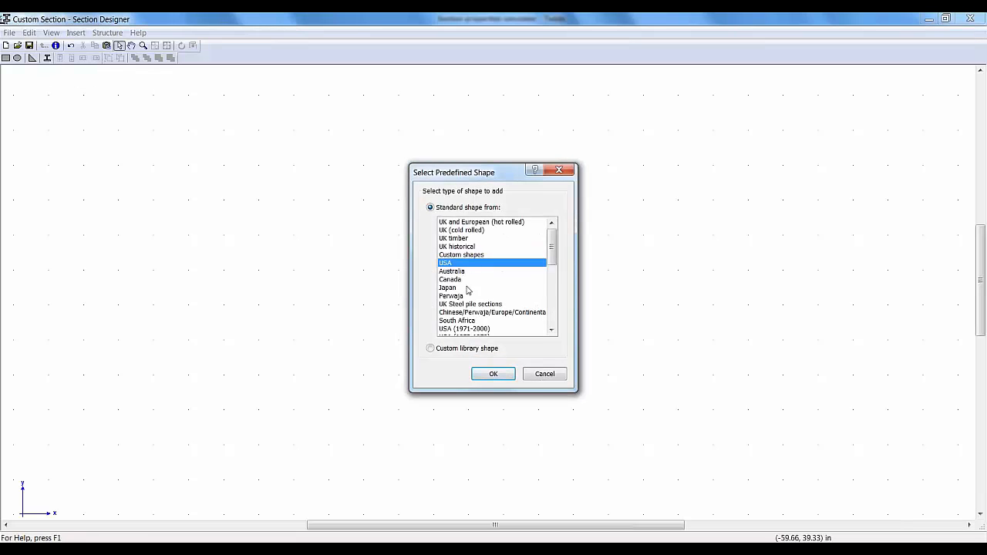
pyautogui.moveTo(552, 256); pyautogui.dragTo(553, 282)
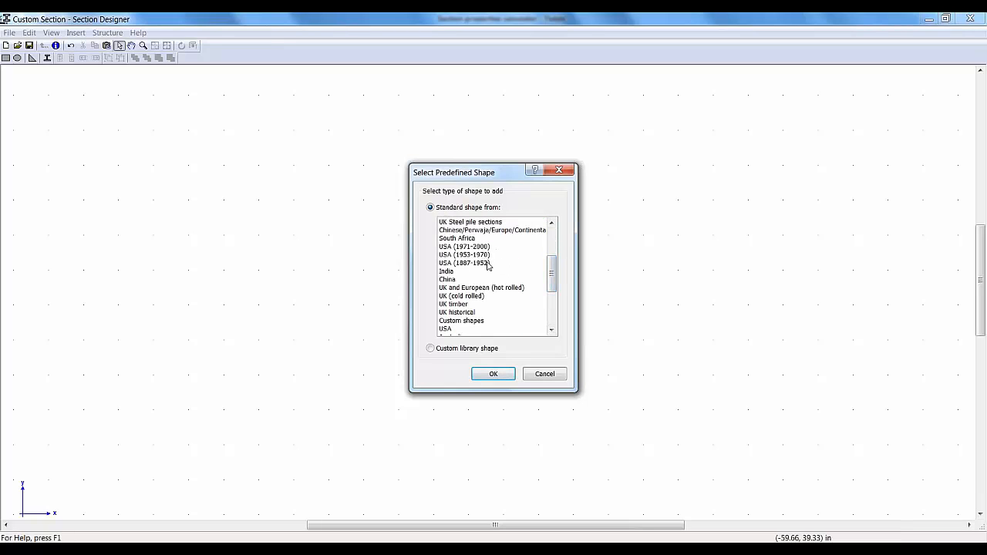
pyautogui.moveTo(555, 282)
pyautogui.mouseDown()
pyautogui.moveTo(550, 316)
pyautogui.moveTo(551, 265)
pyautogui.mouseUp()
pyautogui.click(453, 239)
pyautogui.click(493, 374)
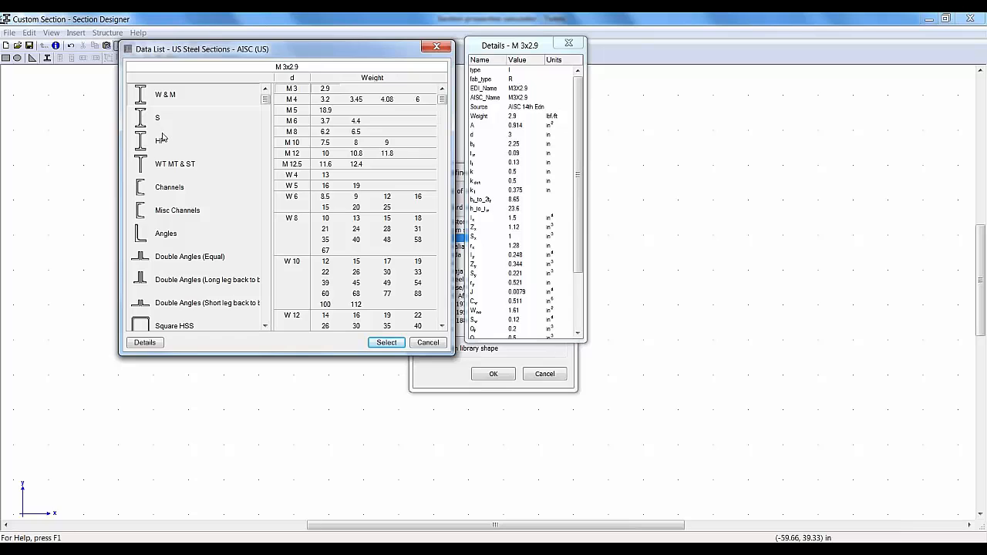
pyautogui.click(357, 283)
pyautogui.scroll(-3, 361, 271)
pyautogui.scroll(-2, 360, 271)
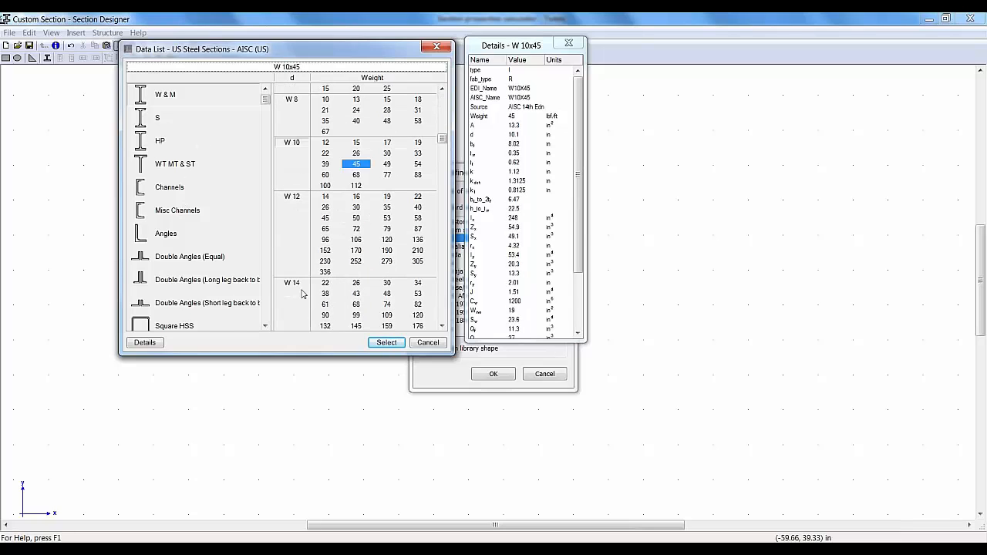
pyautogui.click(386, 342)
pyautogui.click(530, 429)
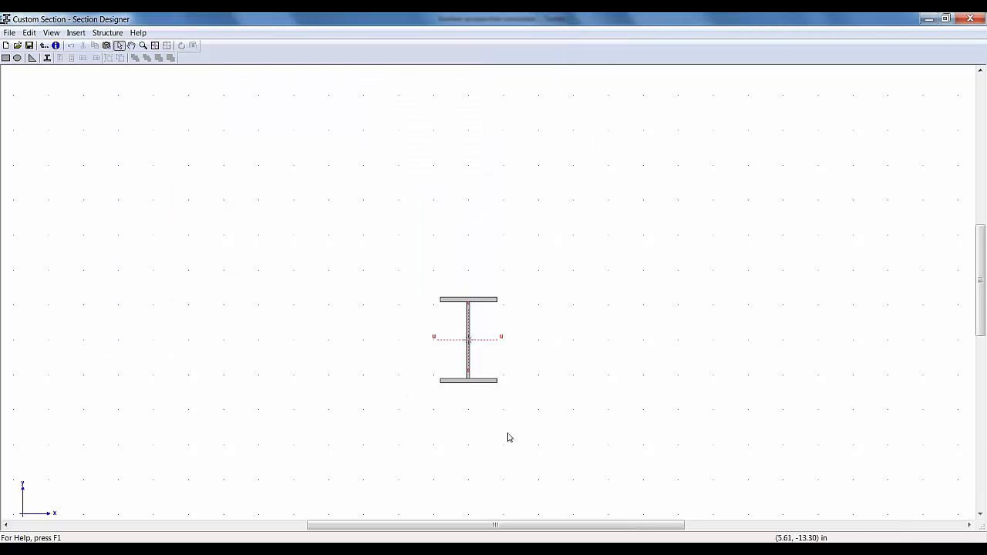
# Insert a predefined USA C 10x20 channel and move it clear of the W section, to its right
pyautogui.click(47, 57)
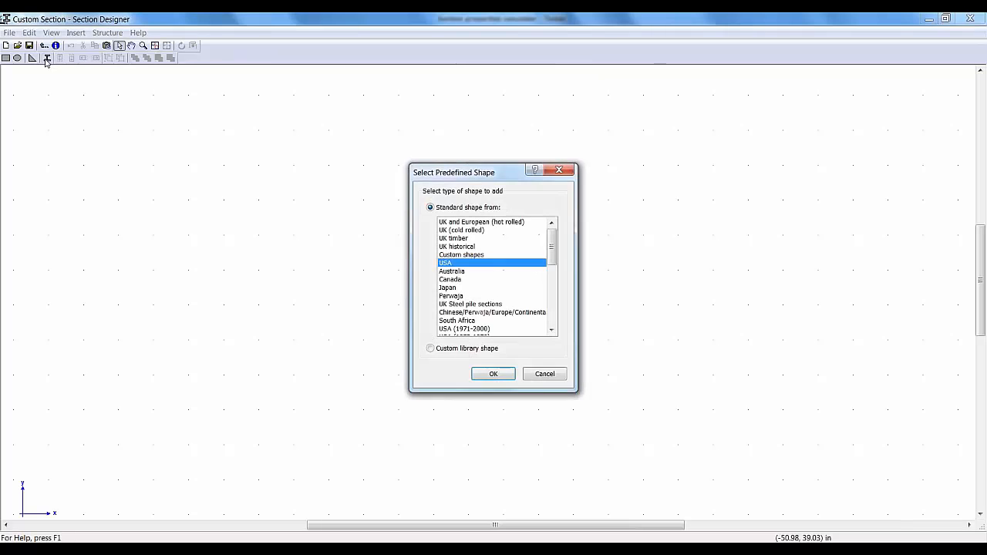
pyautogui.click(498, 377)
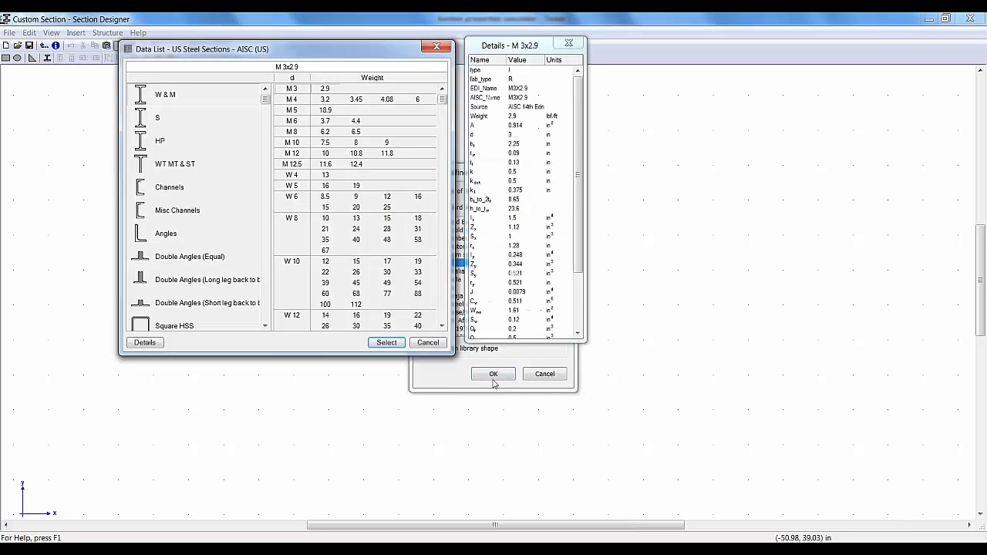
pyautogui.click(193, 187)
pyautogui.click(347, 165)
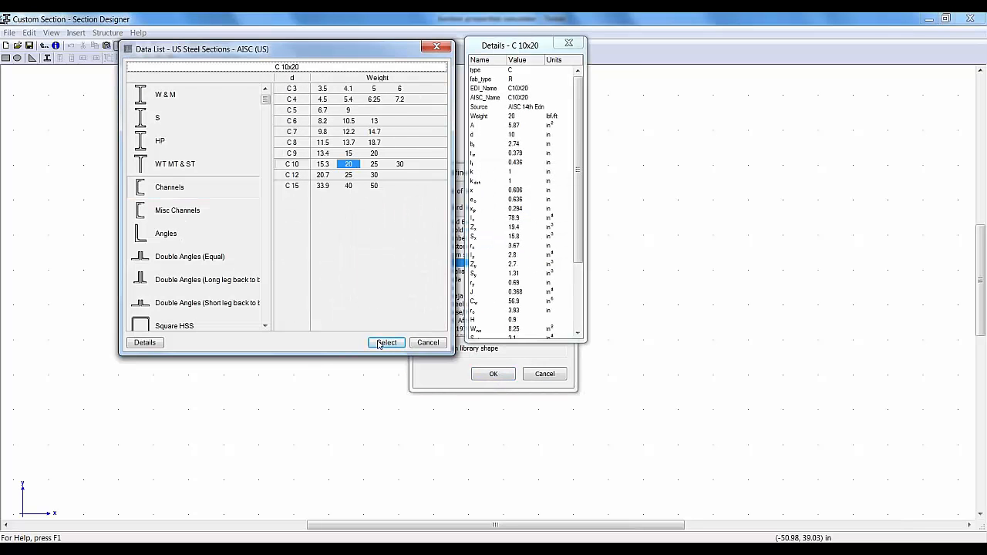
pyautogui.click(388, 346)
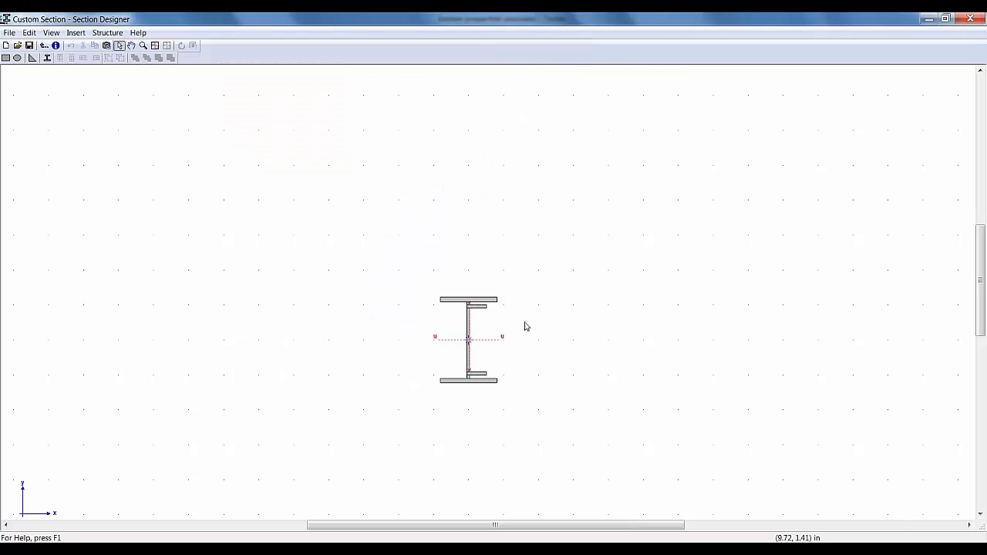
pyautogui.moveTo(476, 308); pyautogui.dragTo(592, 315)
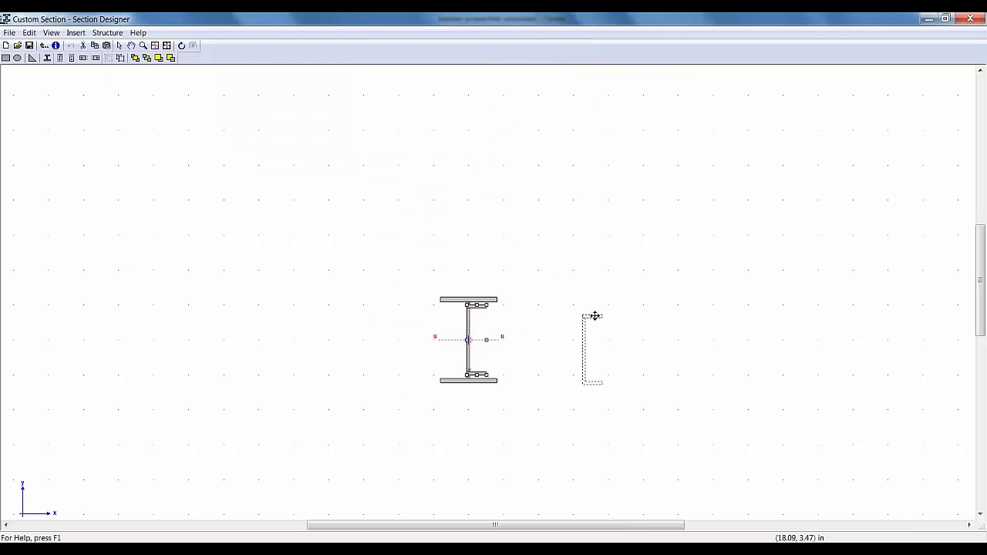
pyautogui.click(539, 434)
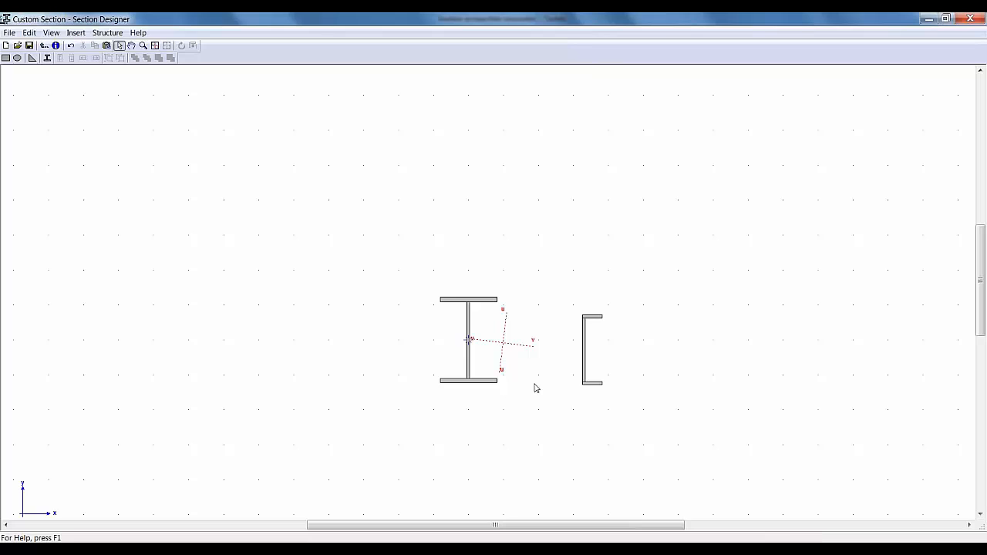
# Rotate the channel 90 degrees so that its web lies horizontal at the bottom and its flanges point up
pyautogui.click(586, 318)
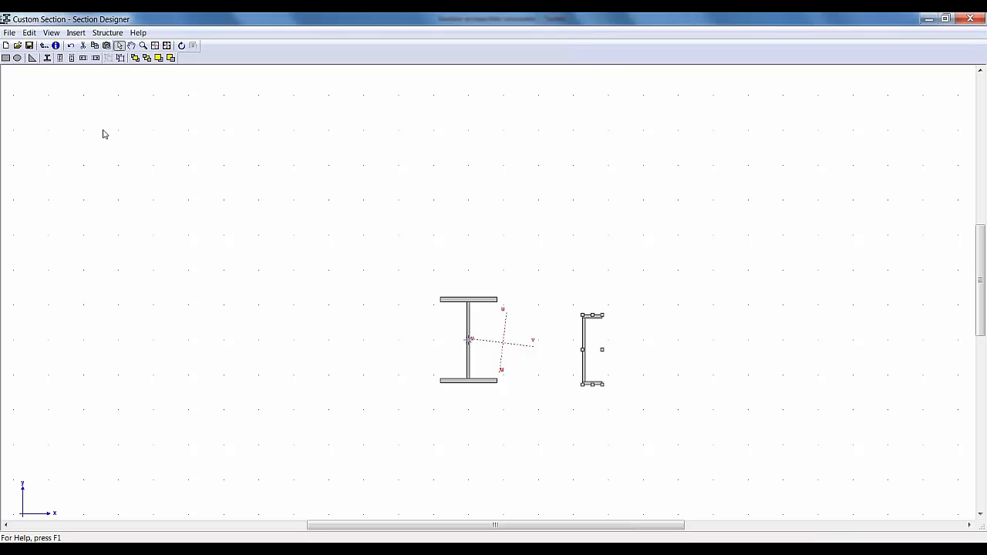
pyautogui.click(182, 47)
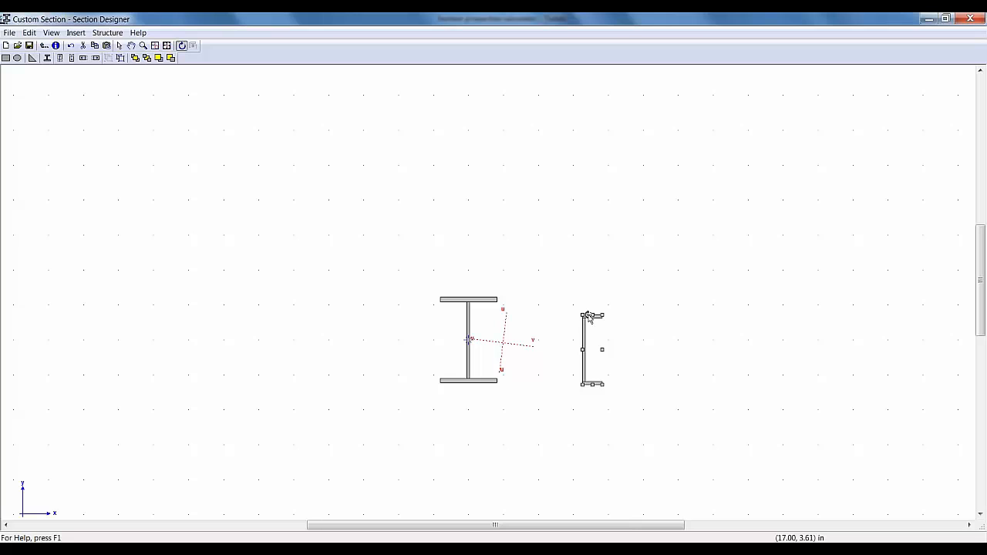
pyautogui.moveTo(588, 315); pyautogui.dragTo(552, 358)
pyautogui.click(572, 389)
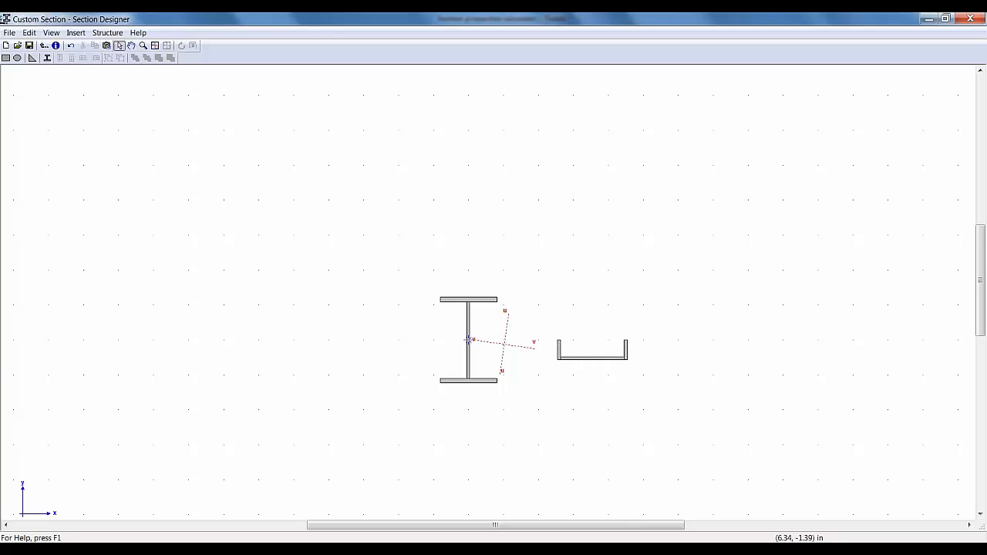
# Snap the channel onto the W section's top flange with centre alignment
pyautogui.click(478, 300)
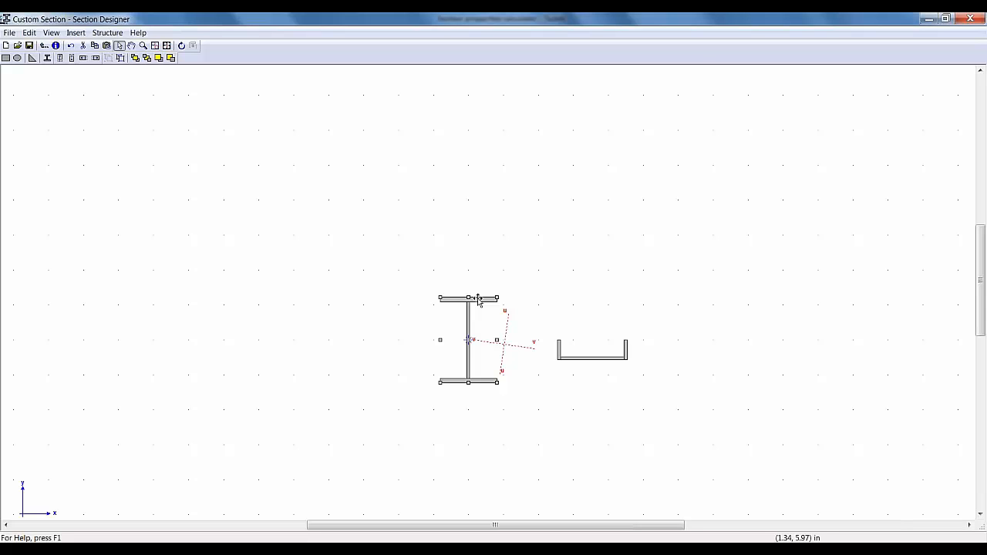
pyautogui.keyDown('shift'); pyautogui.click(559, 347); pyautogui.keyUp('shift')
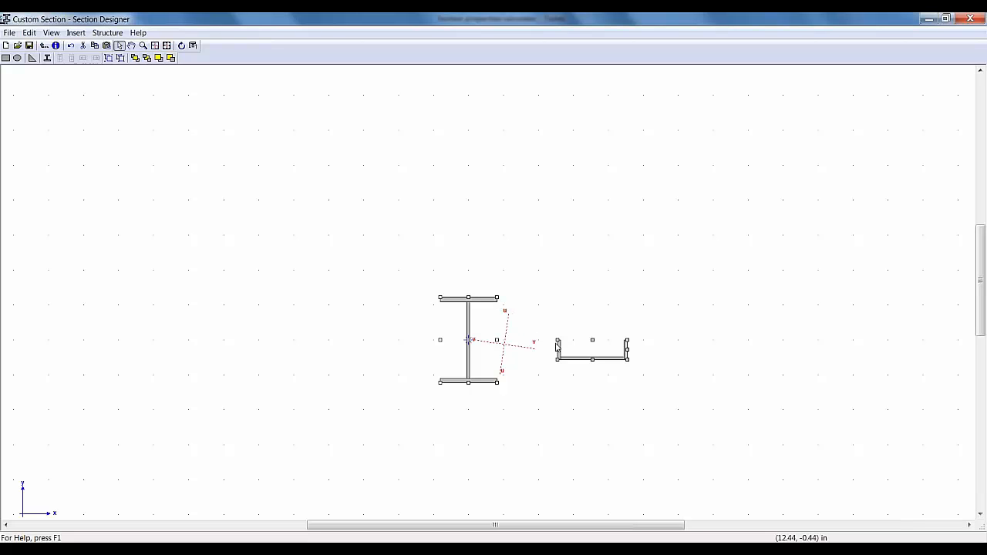
pyautogui.click(193, 46)
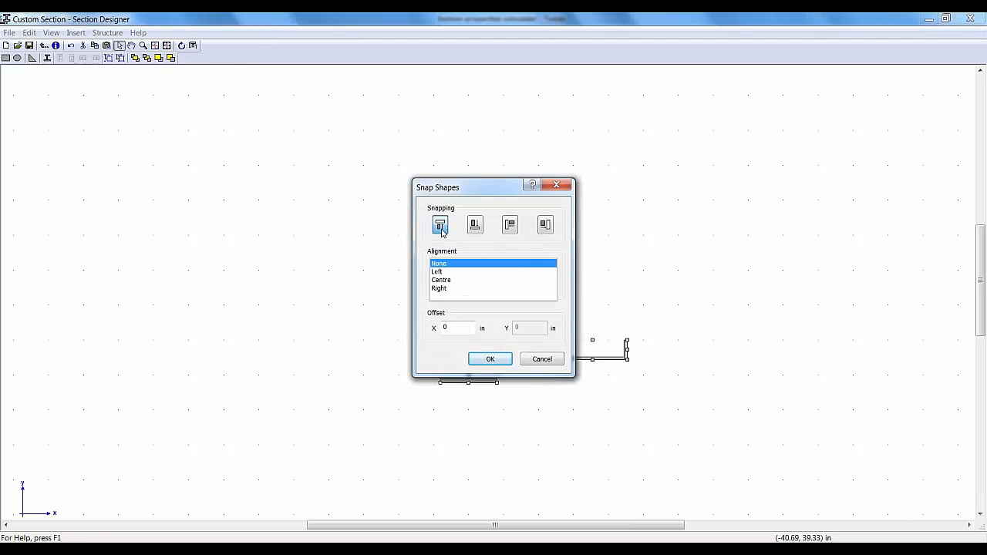
pyautogui.click(475, 225)
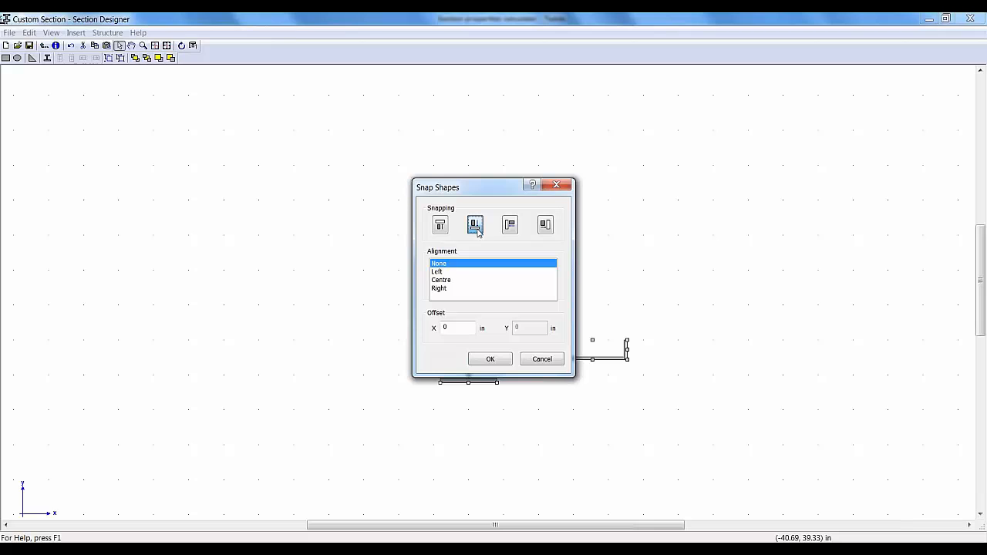
pyautogui.click(447, 281)
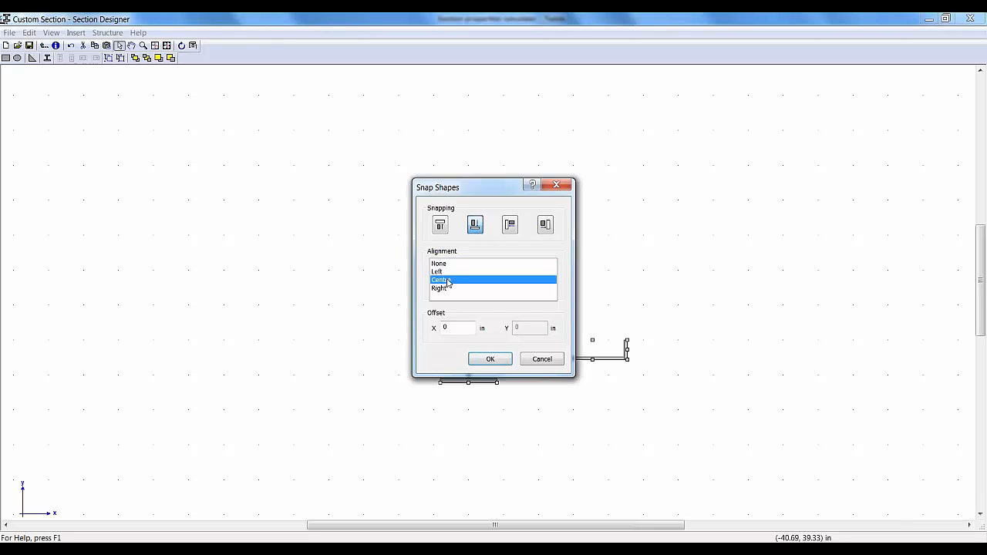
pyautogui.click(490, 359)
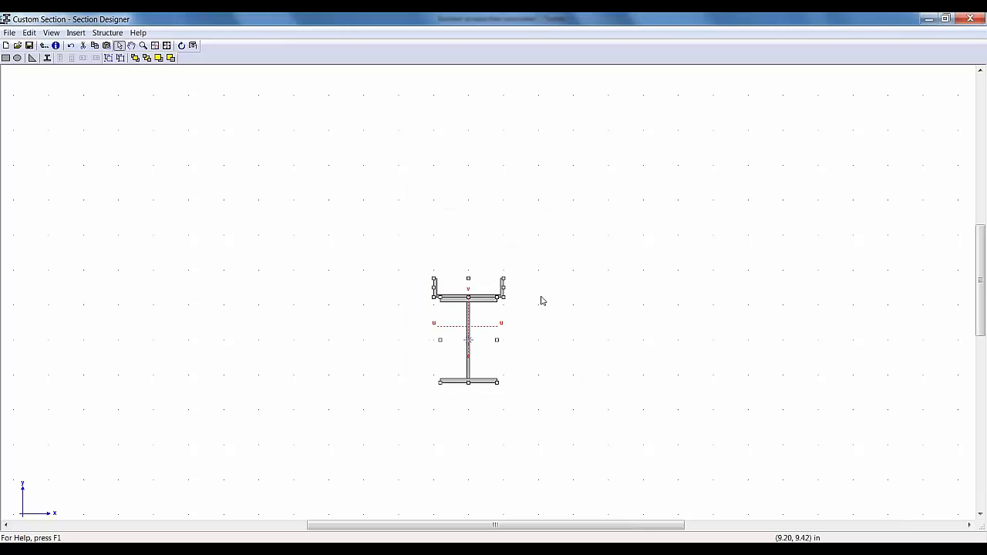
# Group the W section and the channel into one component
pyautogui.click(434, 423)
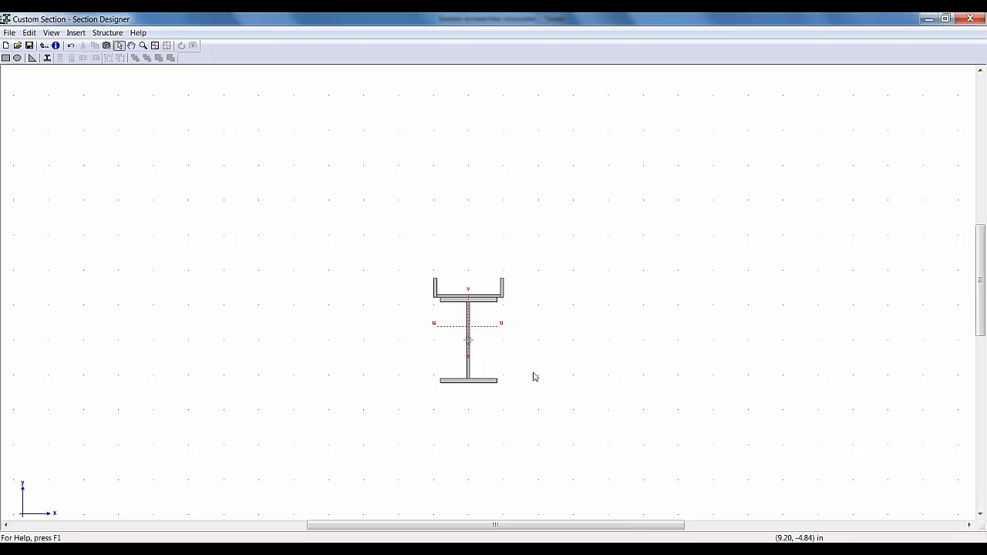
pyautogui.moveTo(398, 241); pyautogui.dragTo(529, 395)
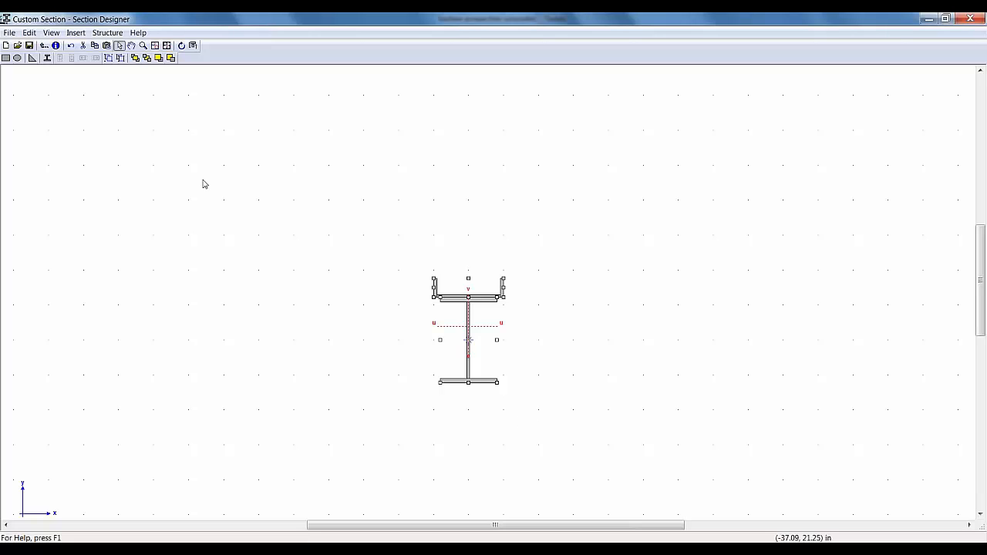
pyautogui.click(108, 58)
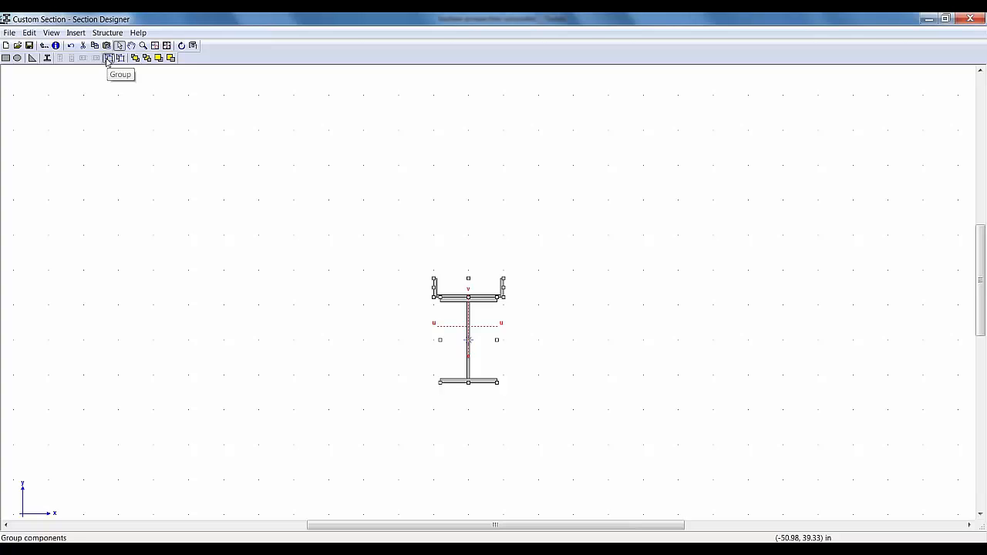
# Copy the section to the calculation, exit Section Designer, and review the custom section properties in Tedds
pyautogui.click(10, 32)
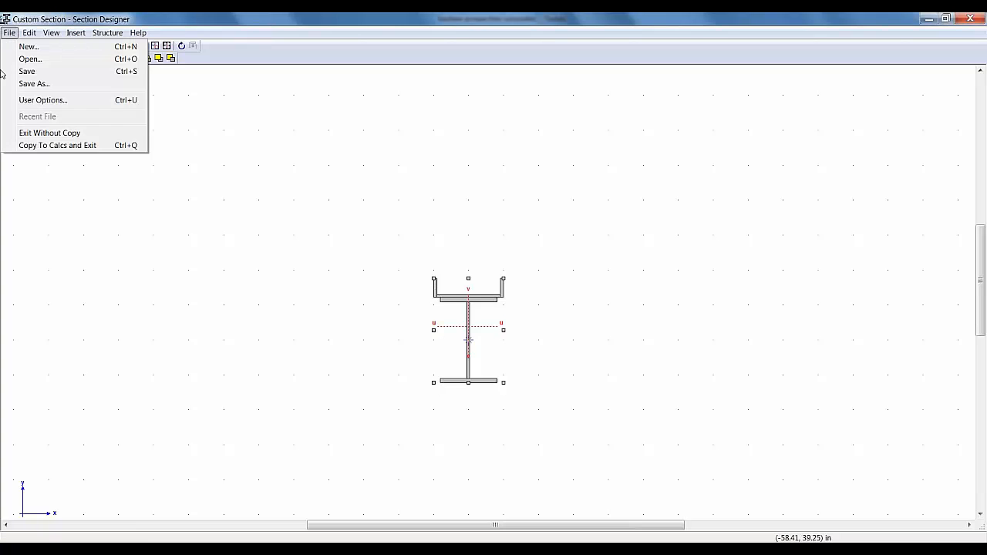
pyautogui.click(67, 146)
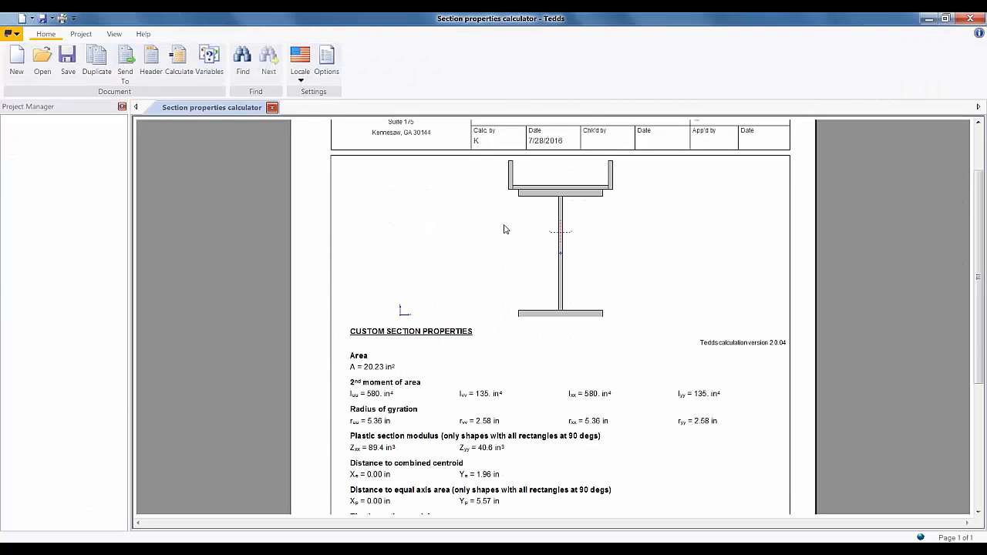
pyautogui.scroll(-3, 490, 270)
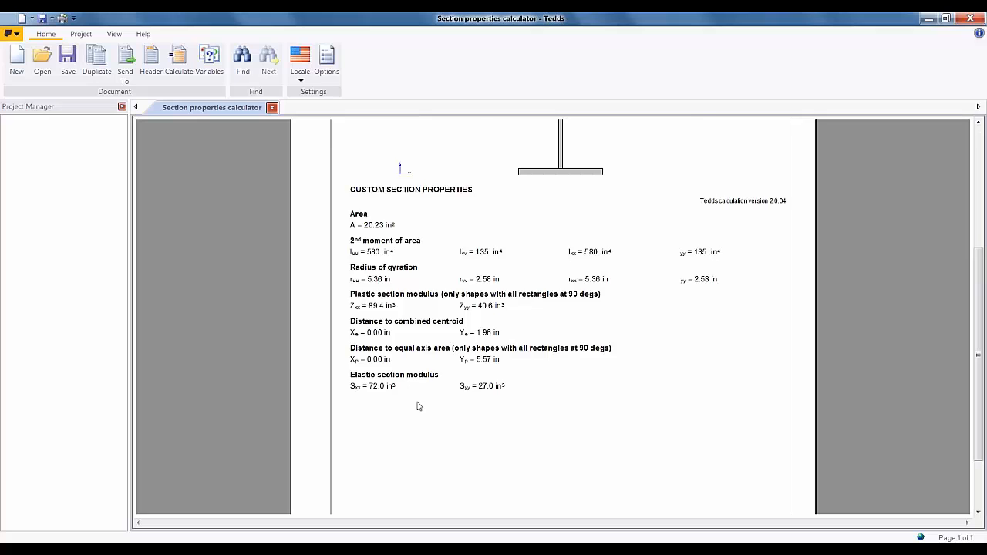
pyautogui.scroll(5, 418, 406)
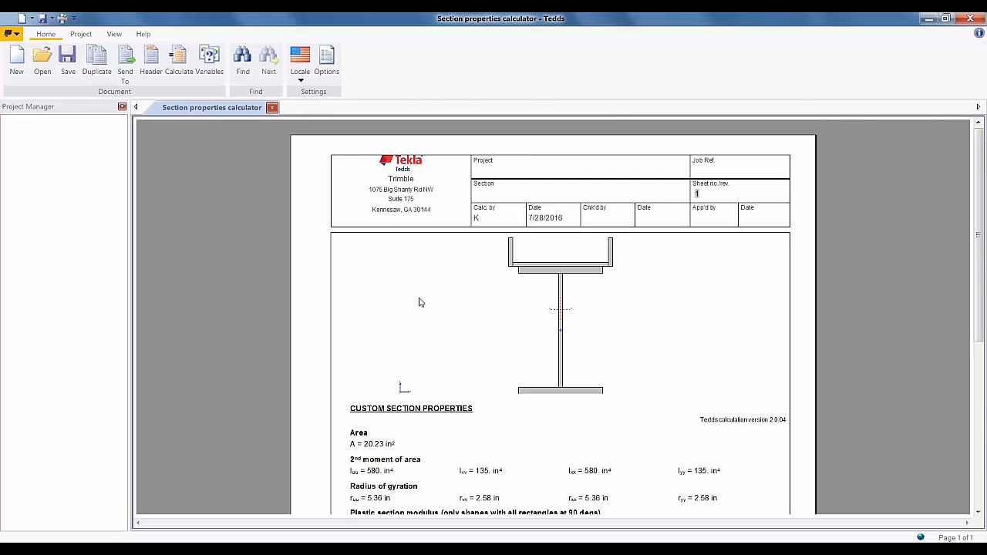
# Reopen the calculation's input and change the section type to W
pyautogui.rightClick(457, 297)
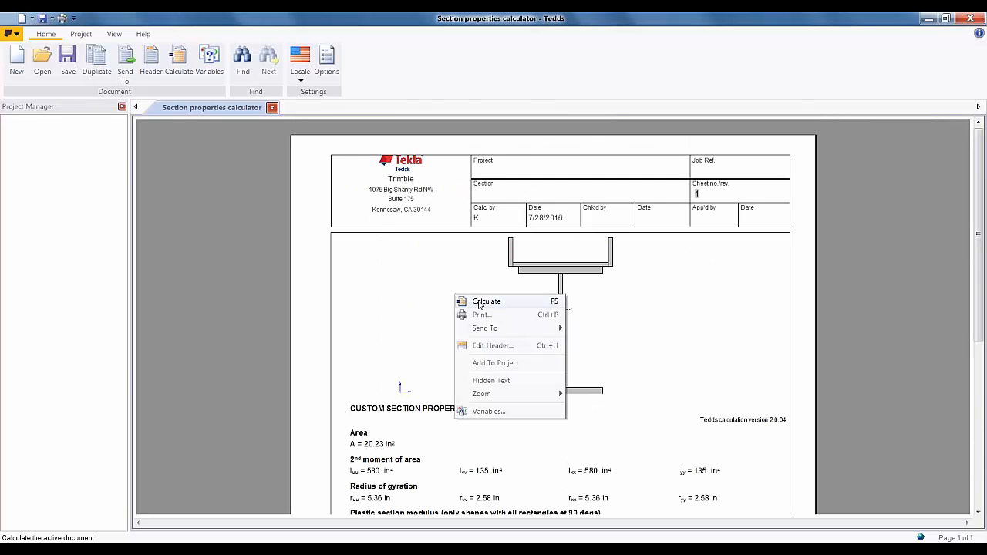
pyautogui.click(479, 304)
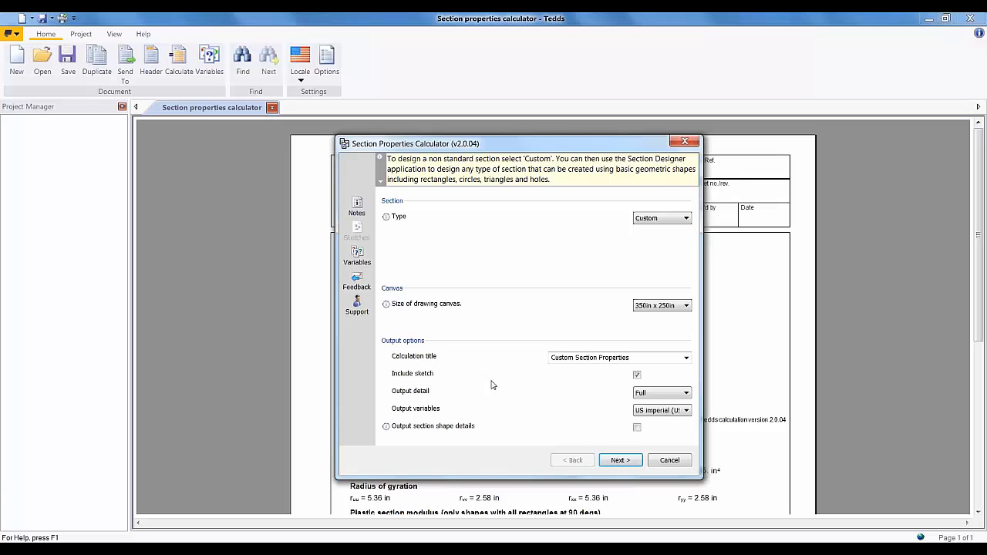
pyautogui.click(669, 220)
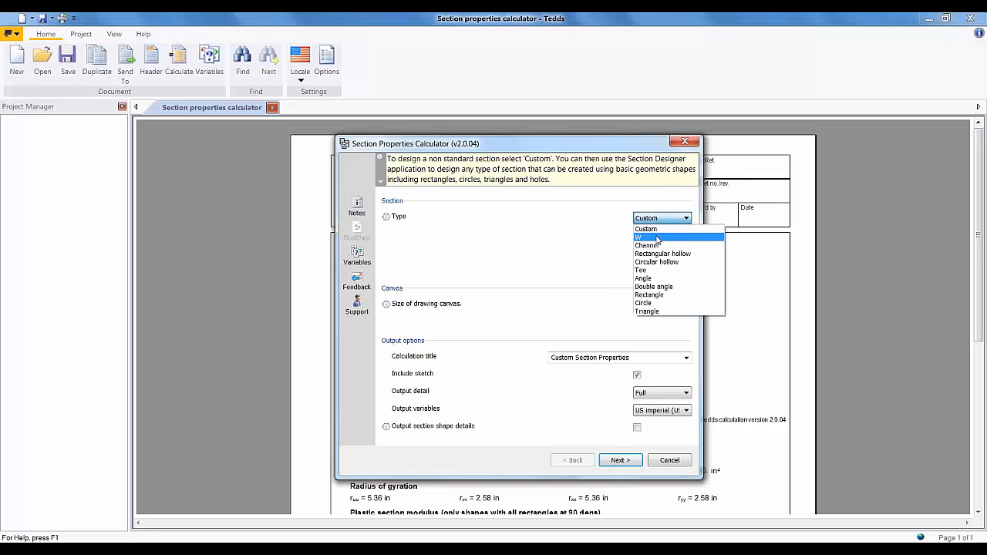
pyautogui.click(657, 238)
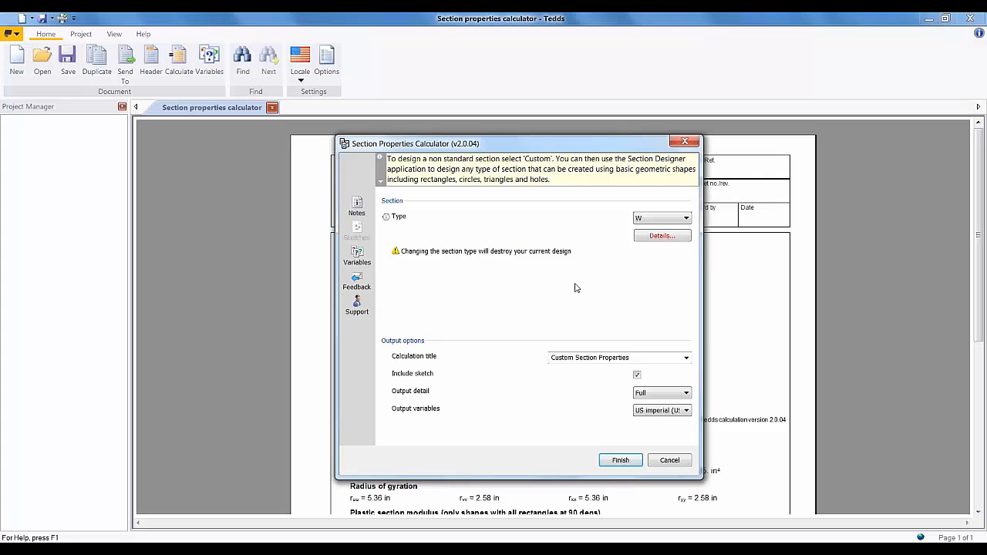
# Load the predefined W 14x74 section from the USA datalist as the design section
pyautogui.click(662, 235)
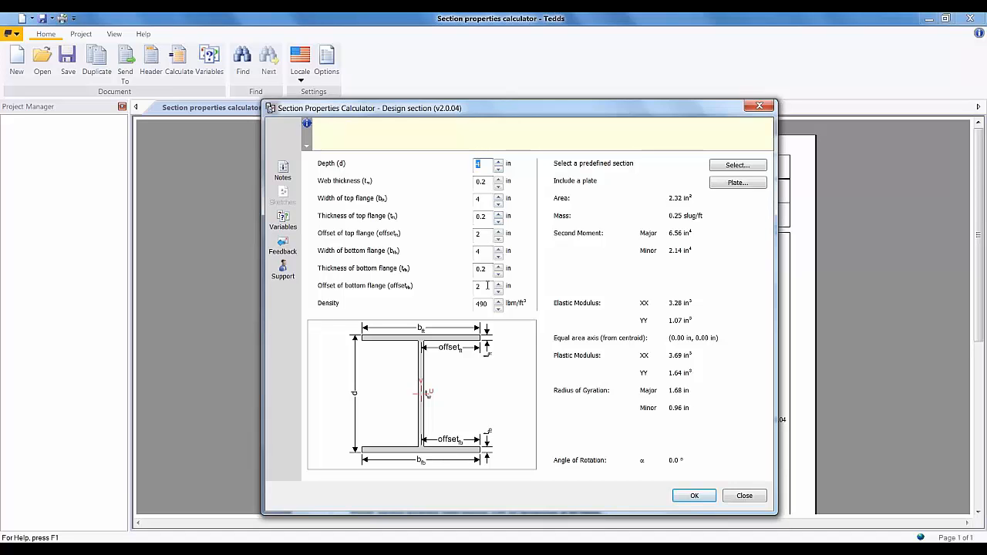
pyautogui.click(738, 166)
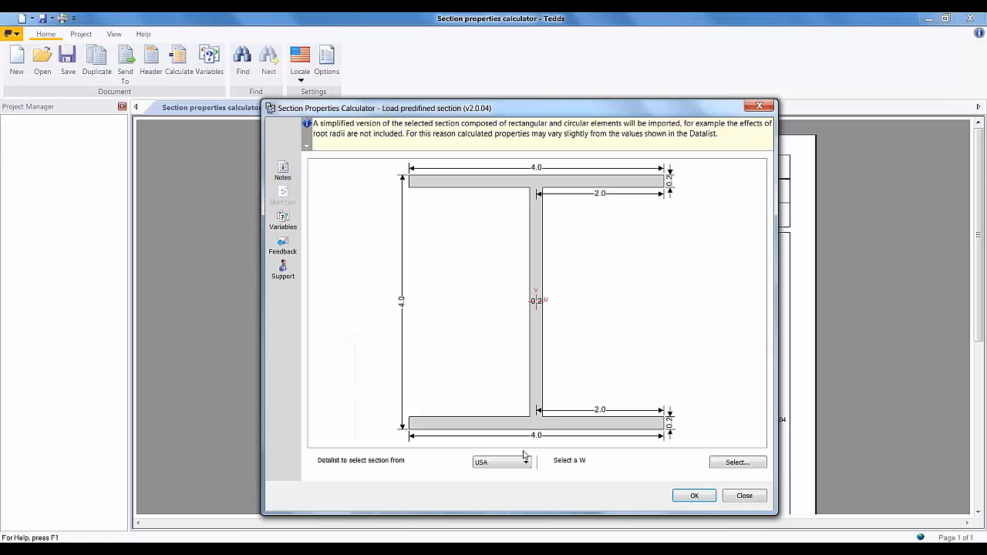
pyautogui.click(720, 461)
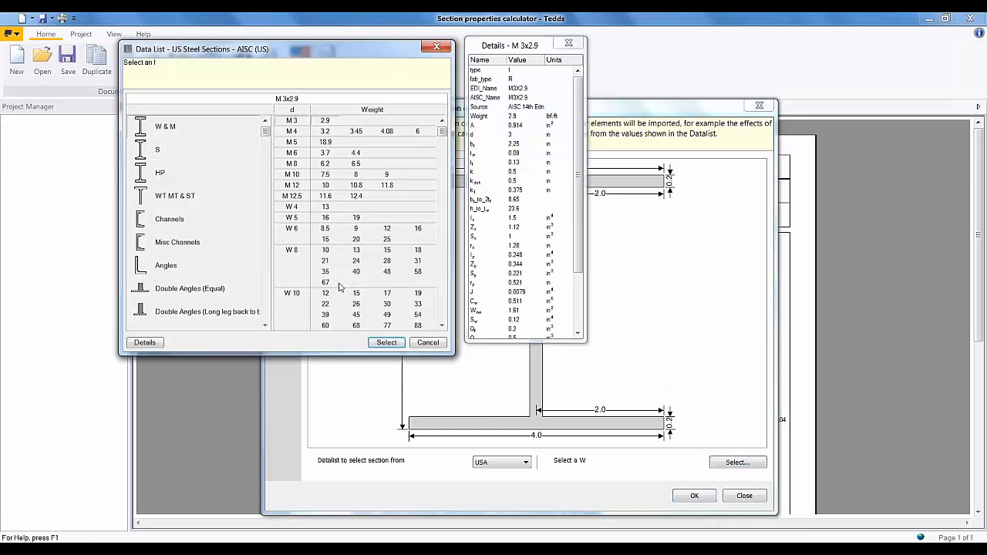
pyautogui.click(363, 279)
pyautogui.scroll(-5, 364, 279)
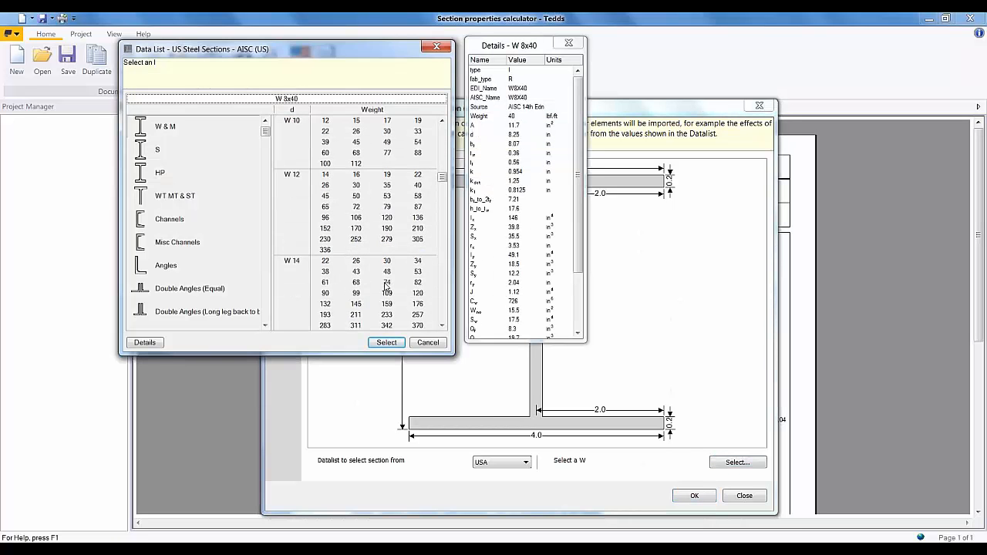
pyautogui.click(386, 283)
pyautogui.click(384, 344)
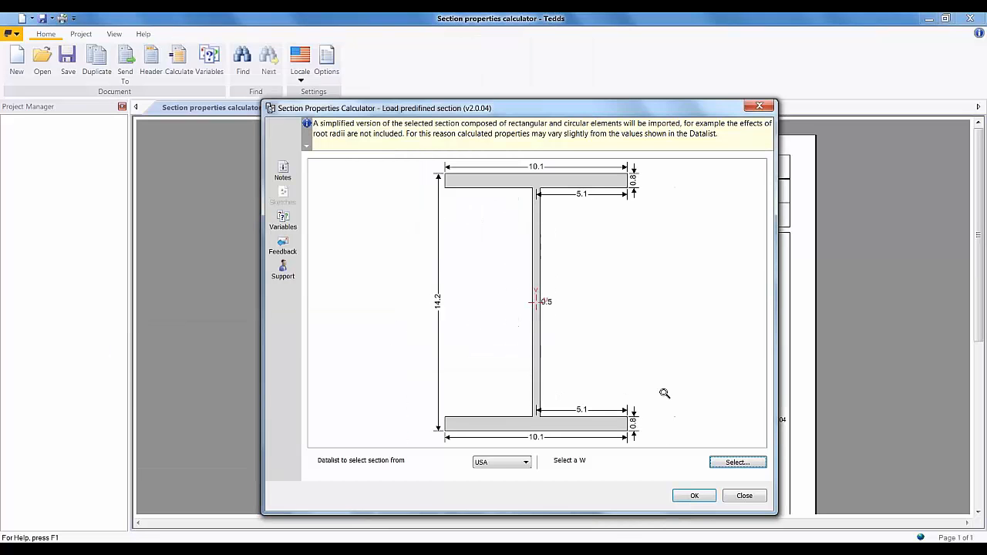
pyautogui.click(687, 496)
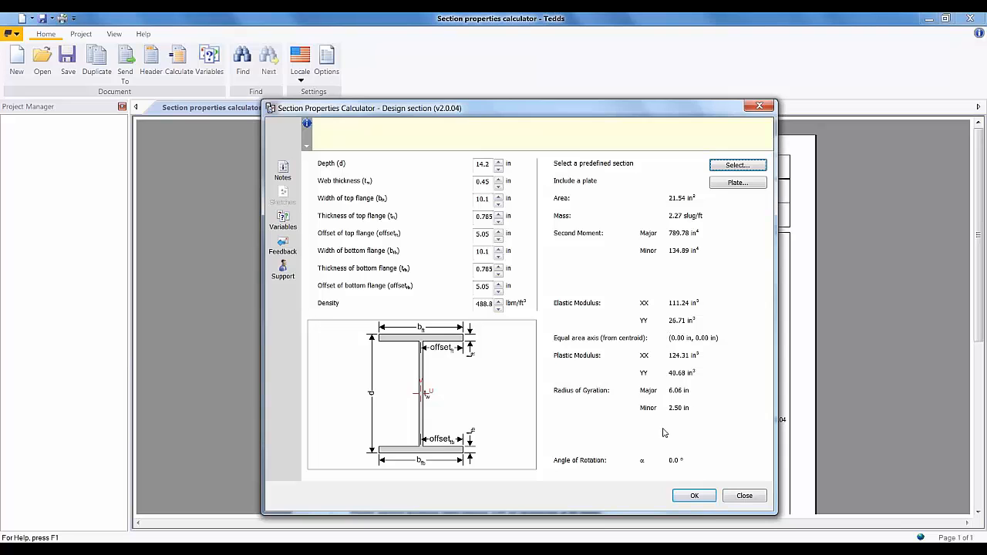
# Include a plate on the W section and set the plate's width to 11.1 in
pyautogui.click(748, 185)
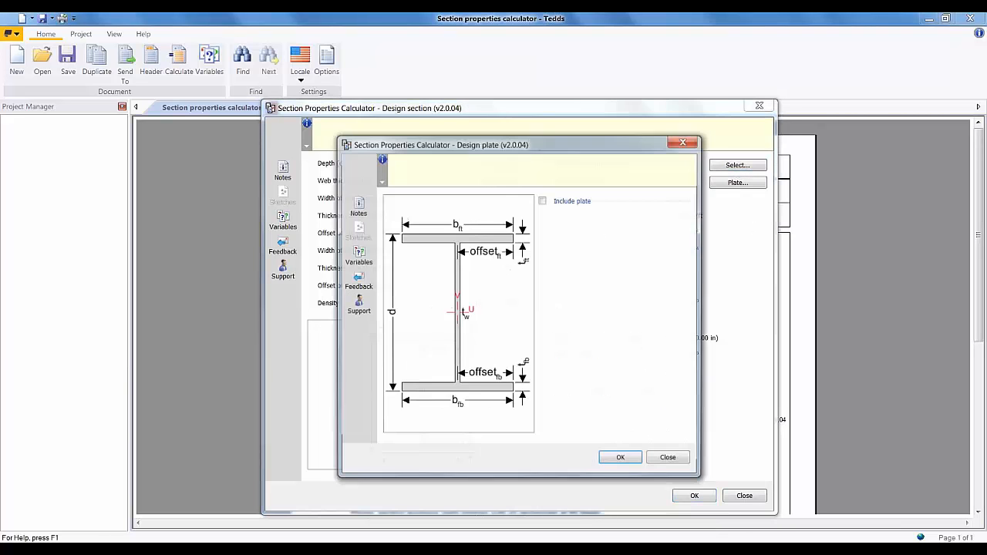
pyautogui.click(544, 201)
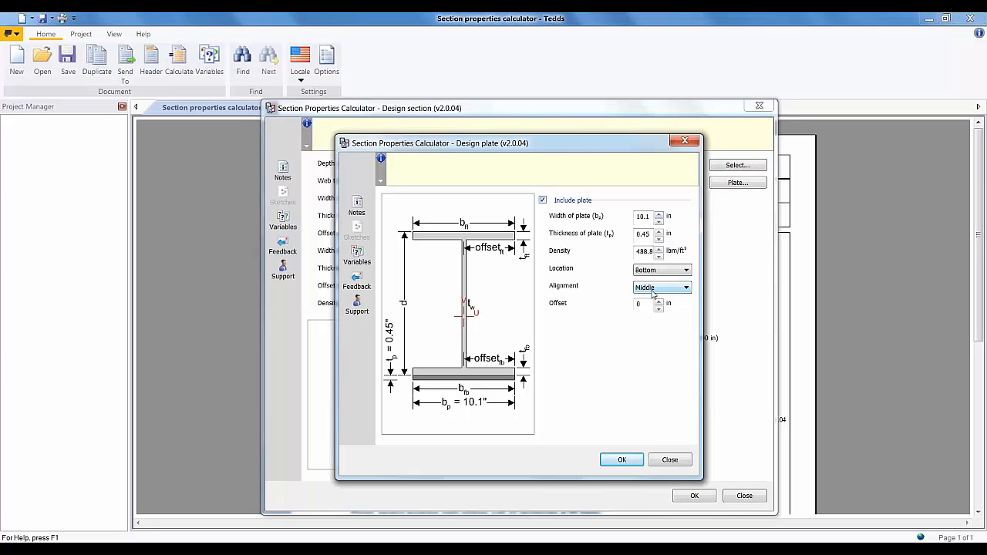
pyautogui.click(658, 214)
pyautogui.click(659, 213)
pyautogui.click(658, 213)
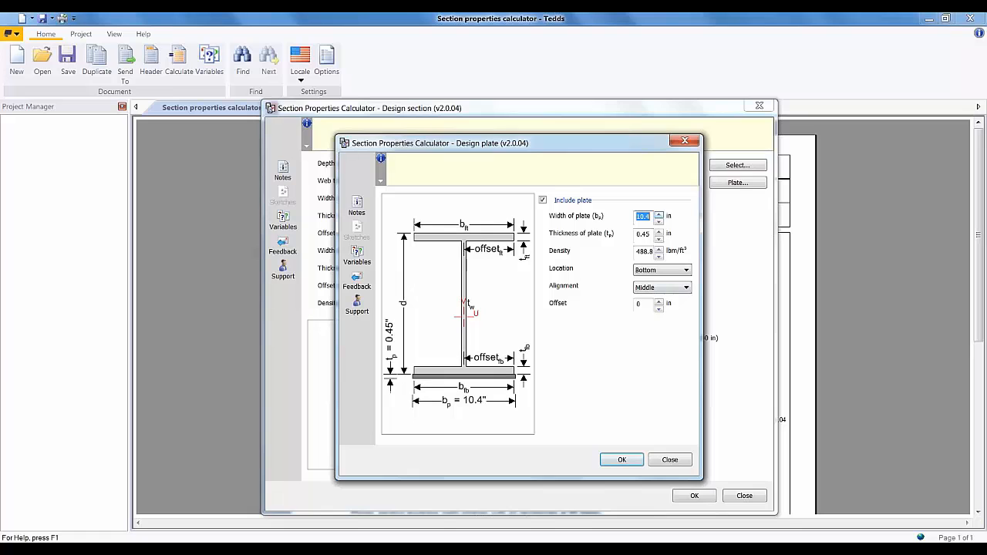
pyautogui.click(658, 214)
pyautogui.click(658, 214)
pyautogui.click(658, 213)
pyautogui.click(659, 214)
pyautogui.click(659, 214)
pyautogui.click(659, 213)
pyautogui.click(658, 213)
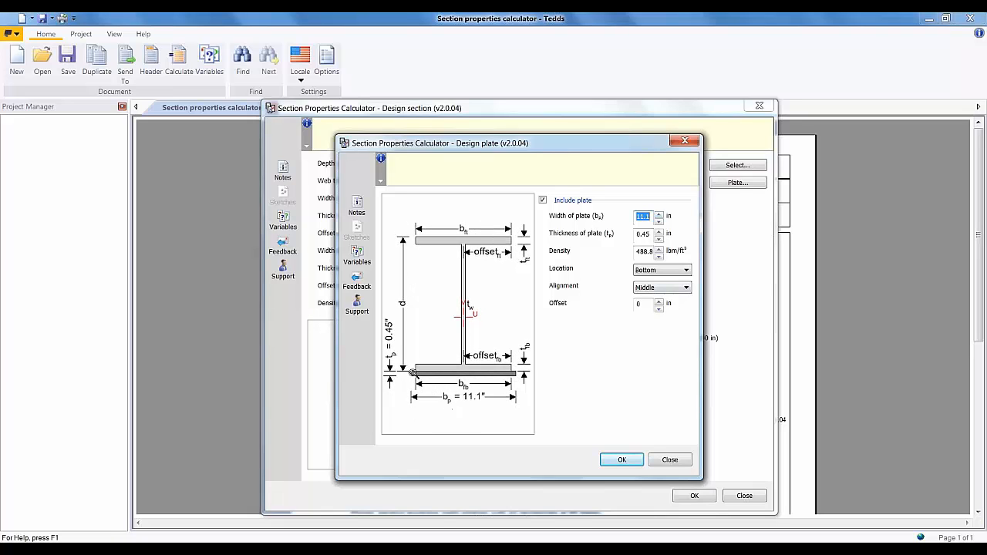
# Try the plate's location options and its left and right alignments, ending on bottom location and middle alignment
pyautogui.click(669, 269)
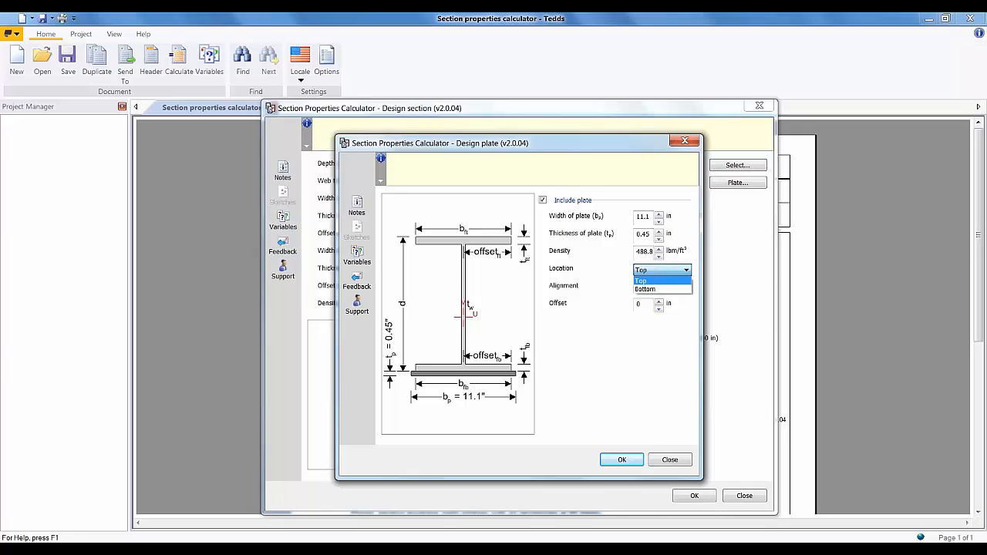
pyautogui.click(657, 280)
pyautogui.click(659, 270)
pyautogui.click(656, 286)
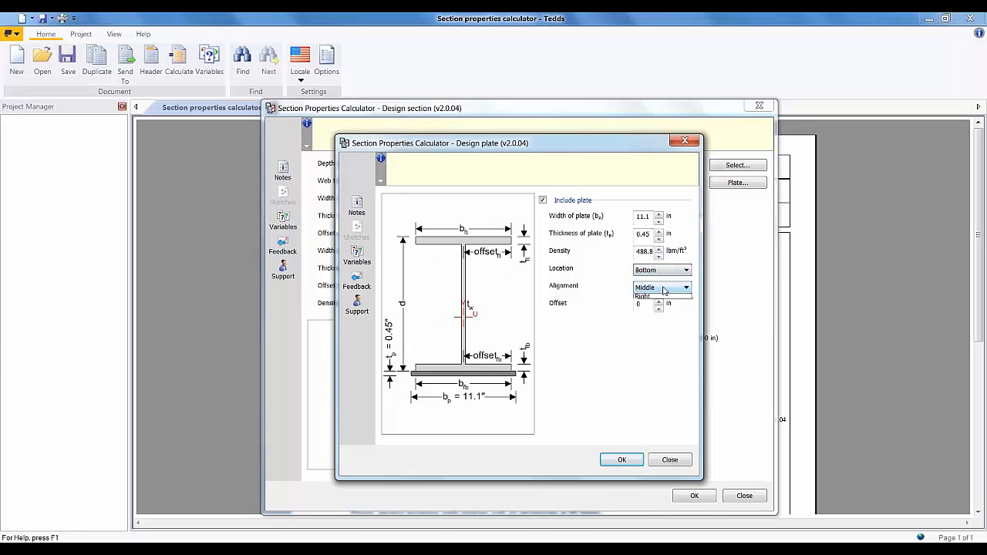
pyautogui.click(657, 286)
pyautogui.click(656, 299)
pyautogui.click(660, 287)
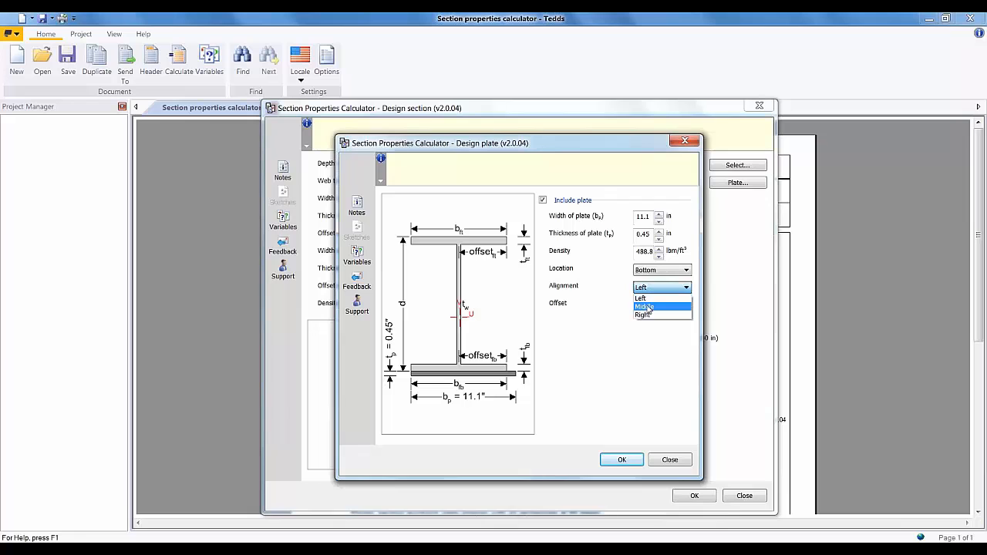
pyautogui.click(655, 306)
pyautogui.click(655, 287)
pyautogui.click(643, 314)
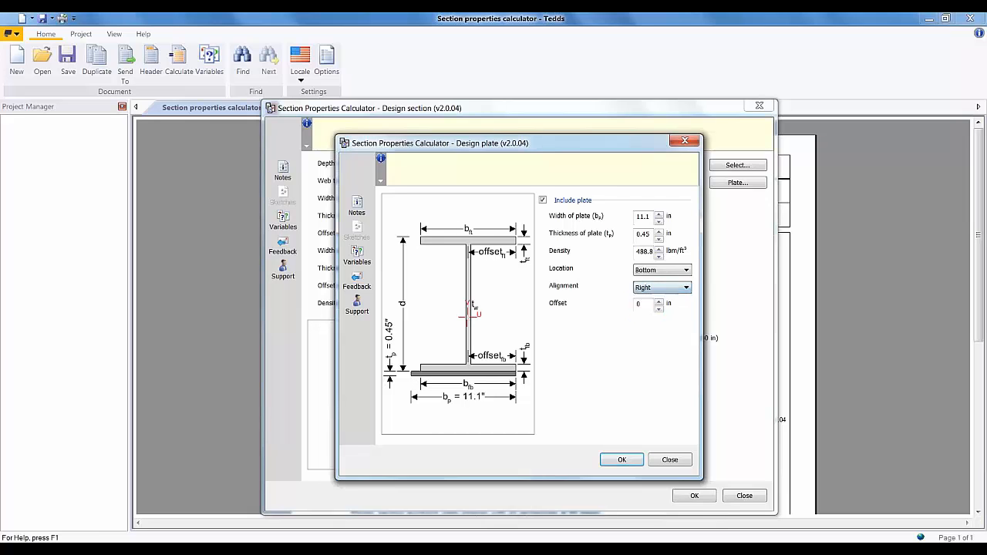
pyautogui.click(653, 287)
pyautogui.click(644, 306)
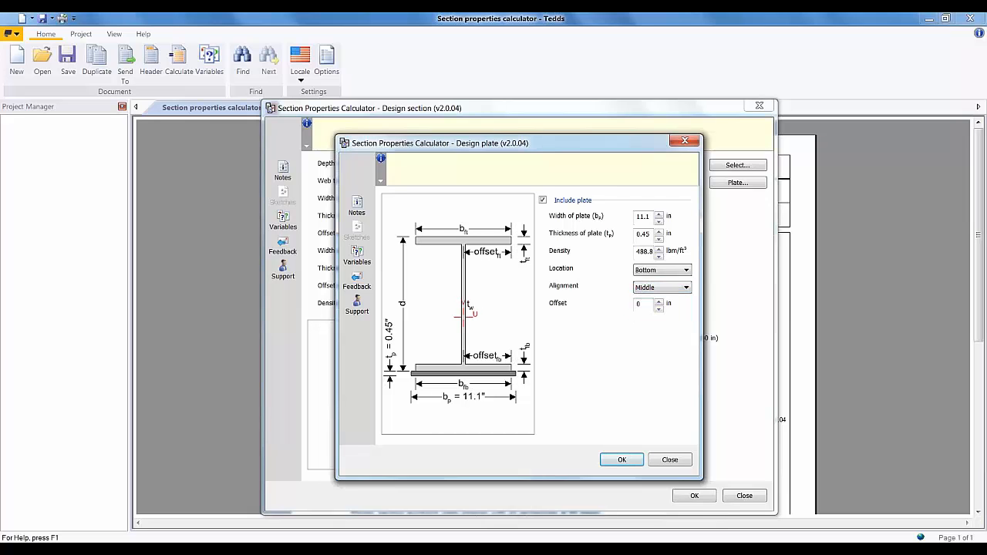
# Finish the calculation for the W section with its plate and review the output section properties
pyautogui.click(622, 459)
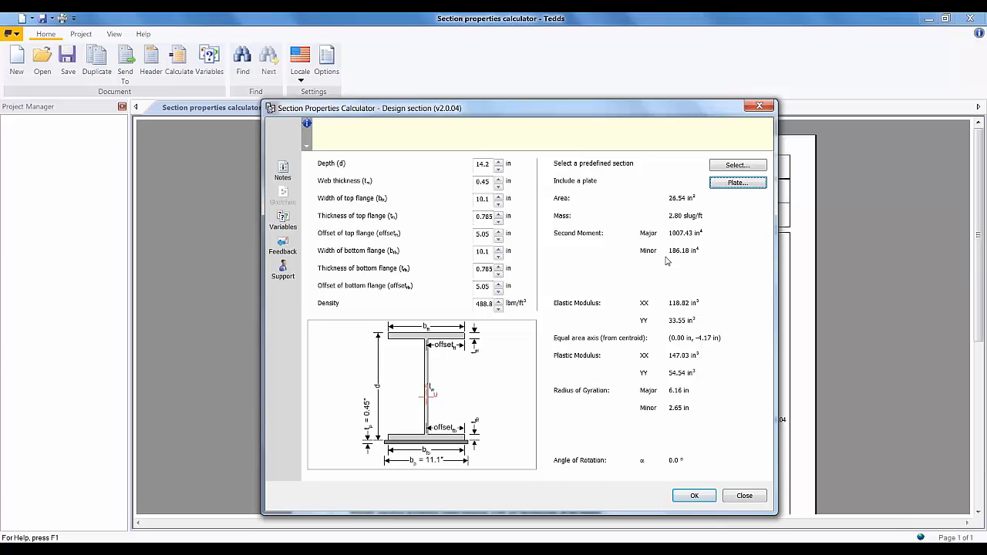
pyautogui.click(692, 495)
pyautogui.click(621, 460)
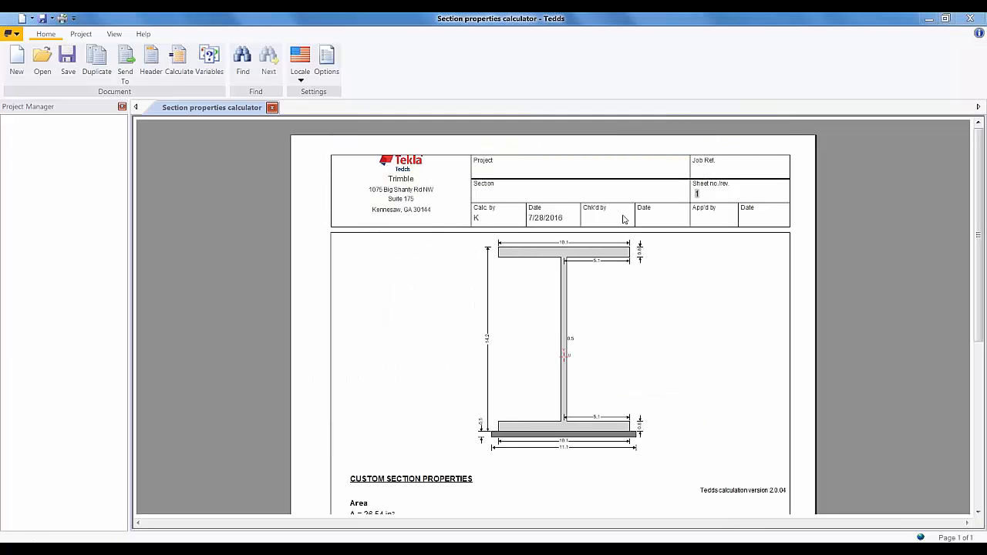
pyautogui.scroll(-3, 424, 308)
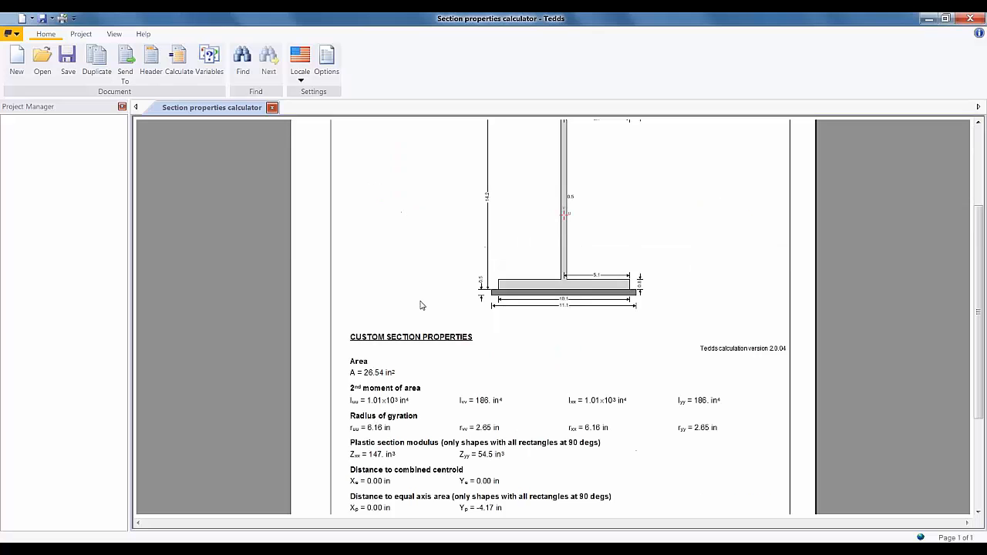
pyautogui.scroll(-3, 562, 242)
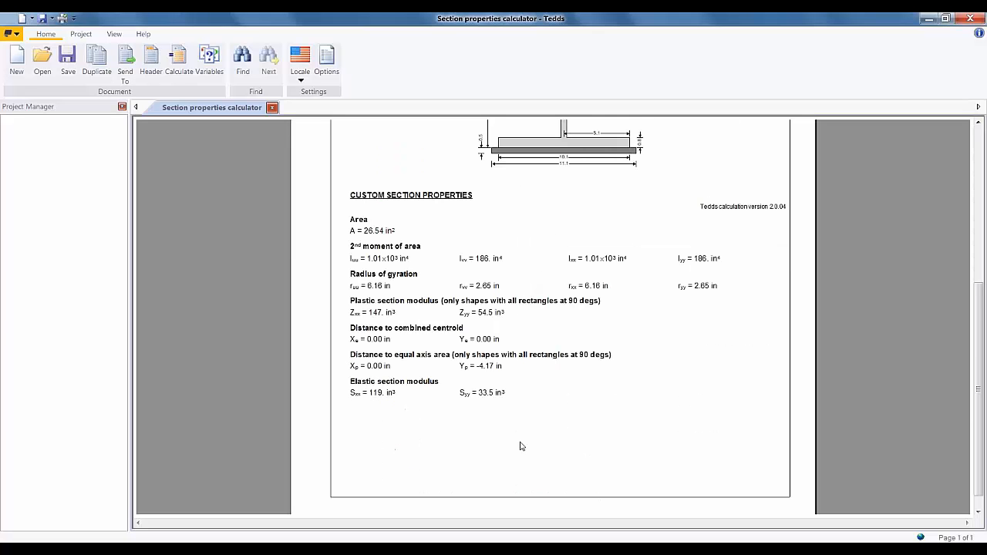
pyautogui.scroll(6, 540, 389)
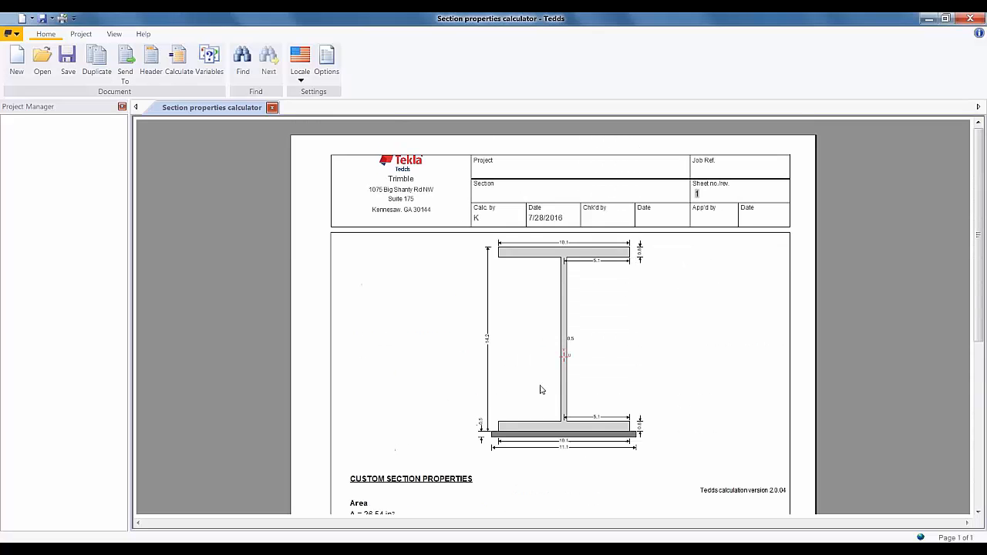